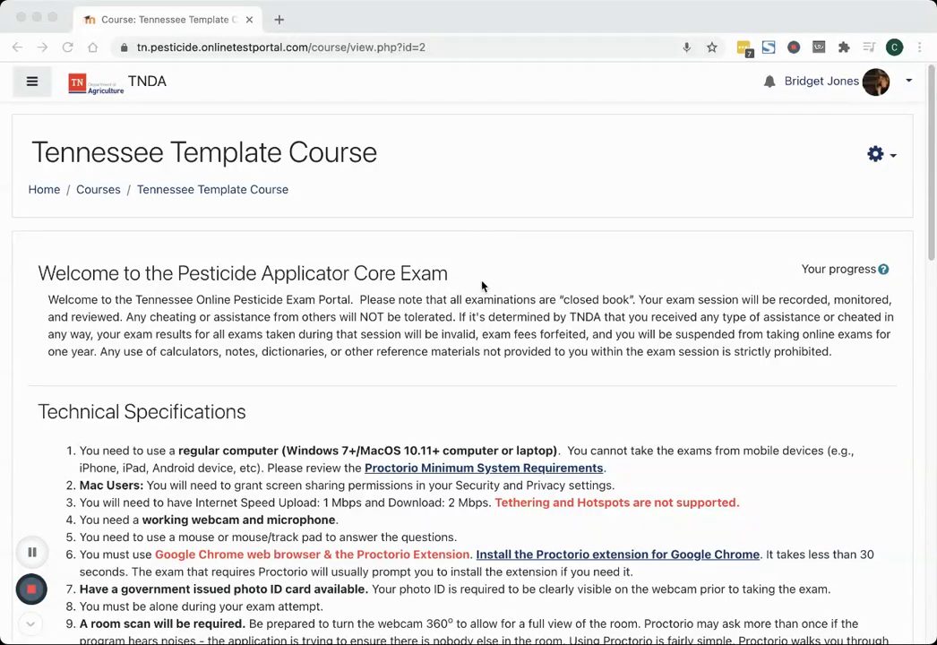
- Review the course's Technical Specifications, highlighting the "Google Chrome" and "Proctorio Extension" requirements
scroll(483, 286, "down", 5)
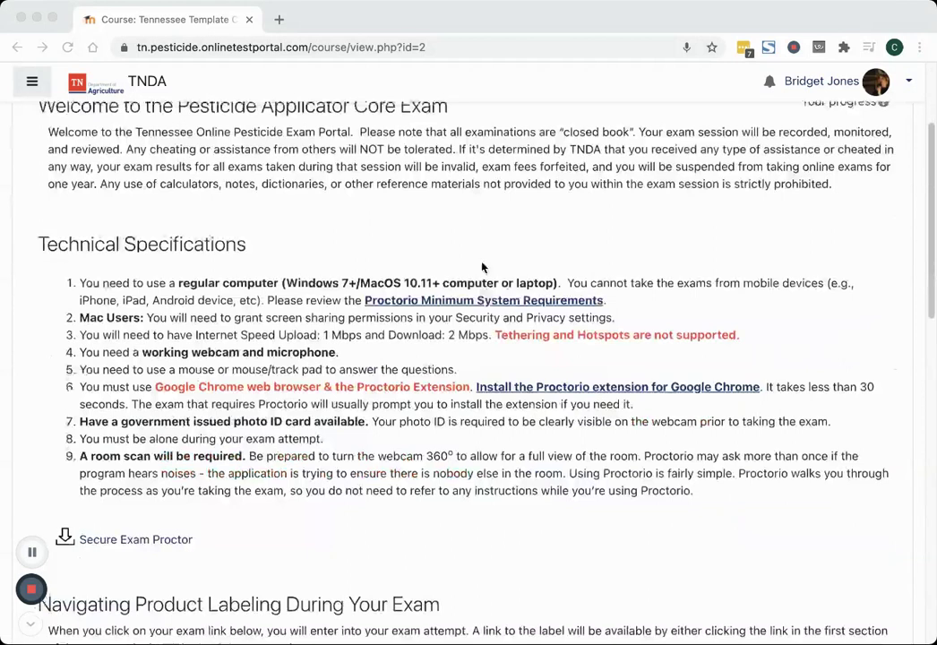
scroll(485, 266, "up", 1)
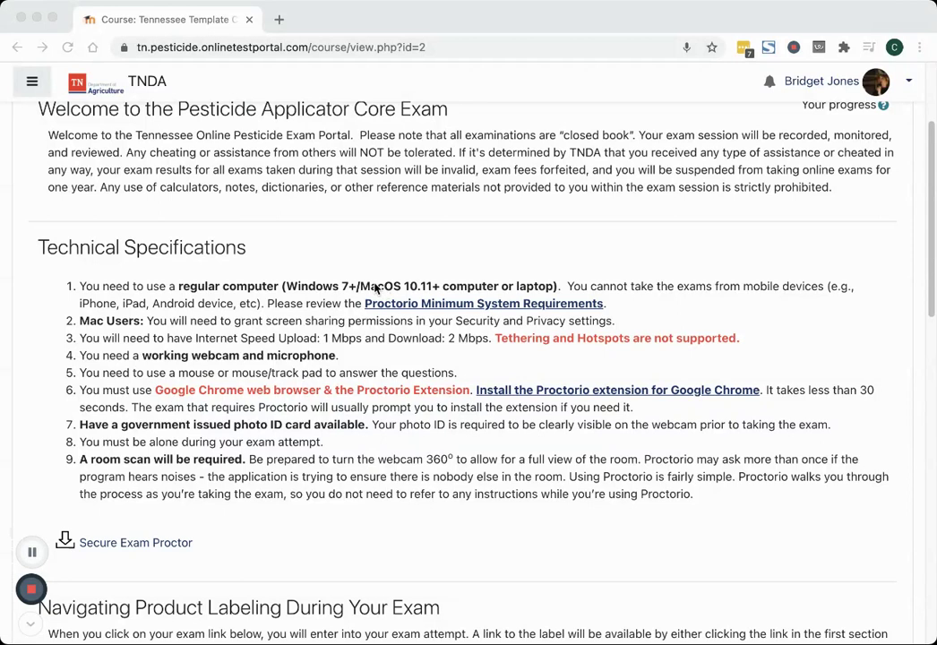
left_click(171, 391)
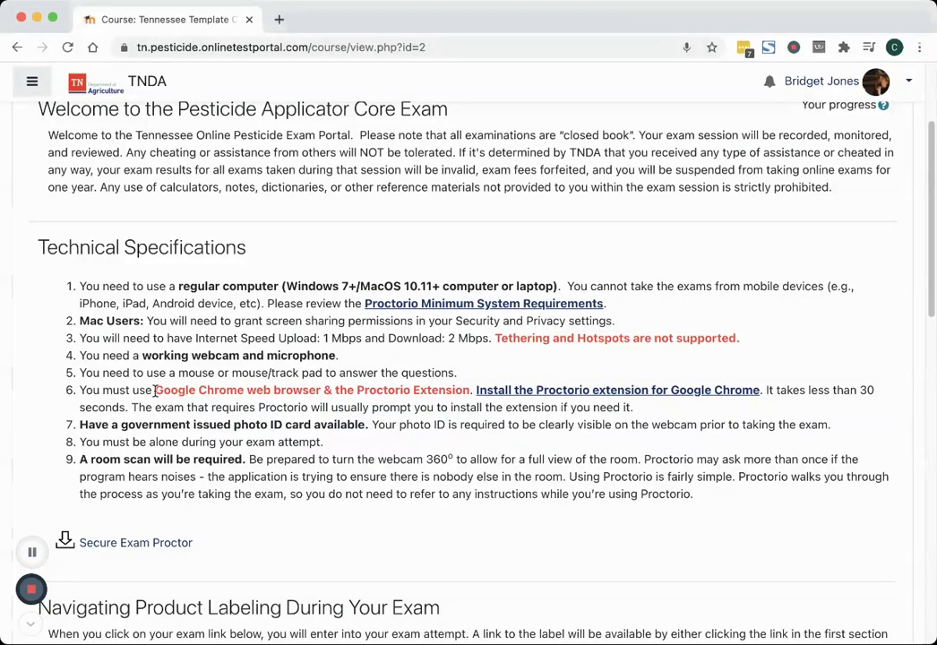
left_click_drag(155, 391, 241, 401)
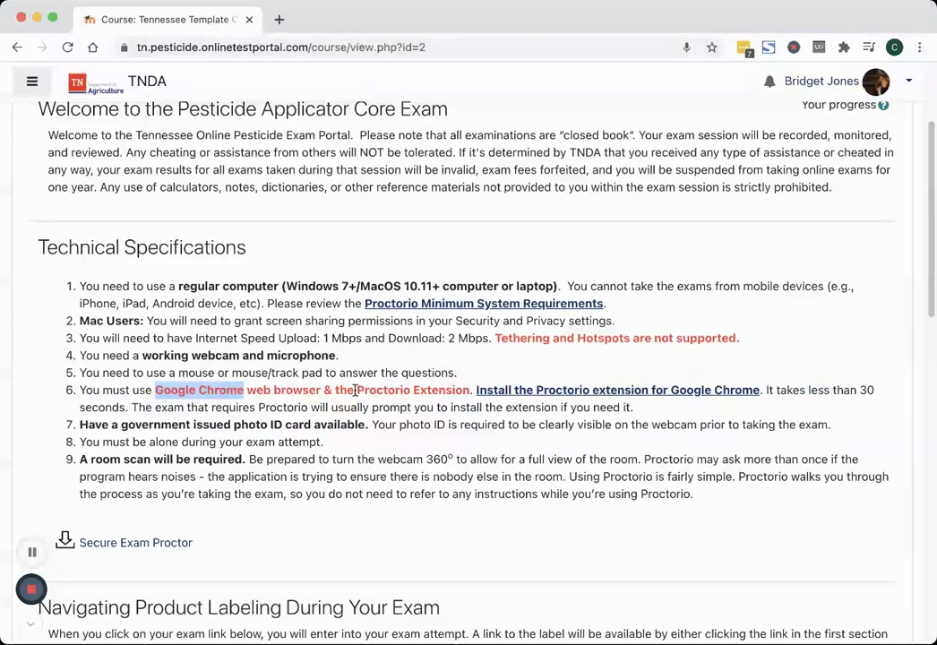
left_click_drag(358, 390, 470, 389)
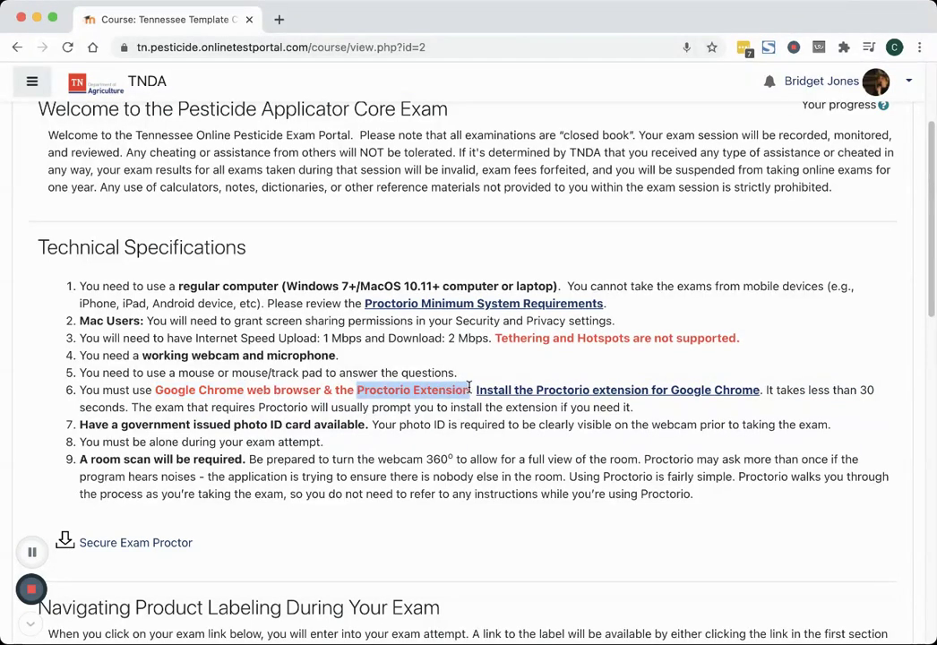
- Install the Proctorio Chrome extension through the course's Secure Exam Proctor link, and return to the Tennessee Template Course page
left_click(135, 548)
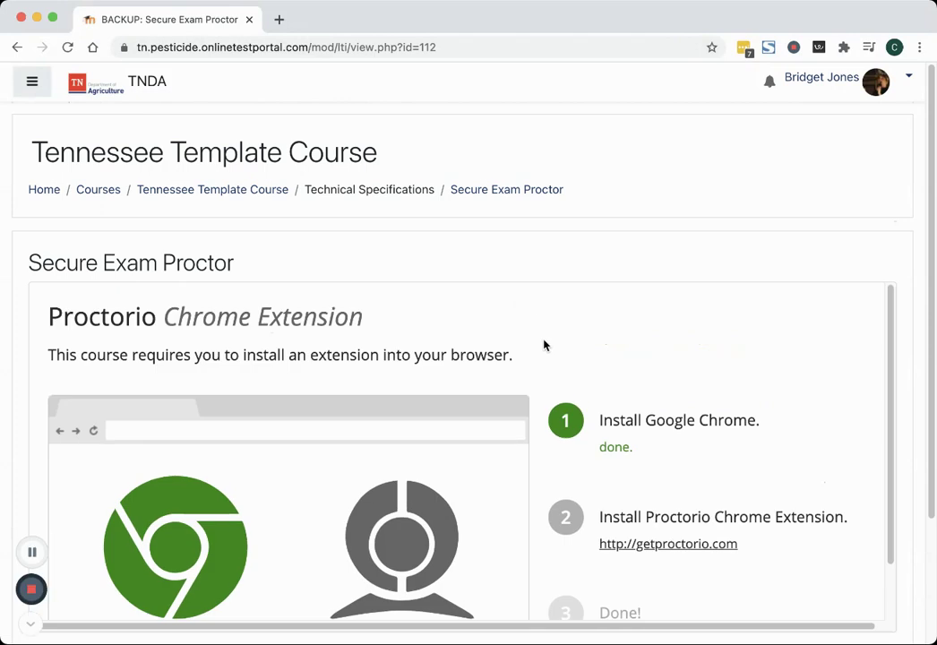
scroll(650, 343, "down", 2)
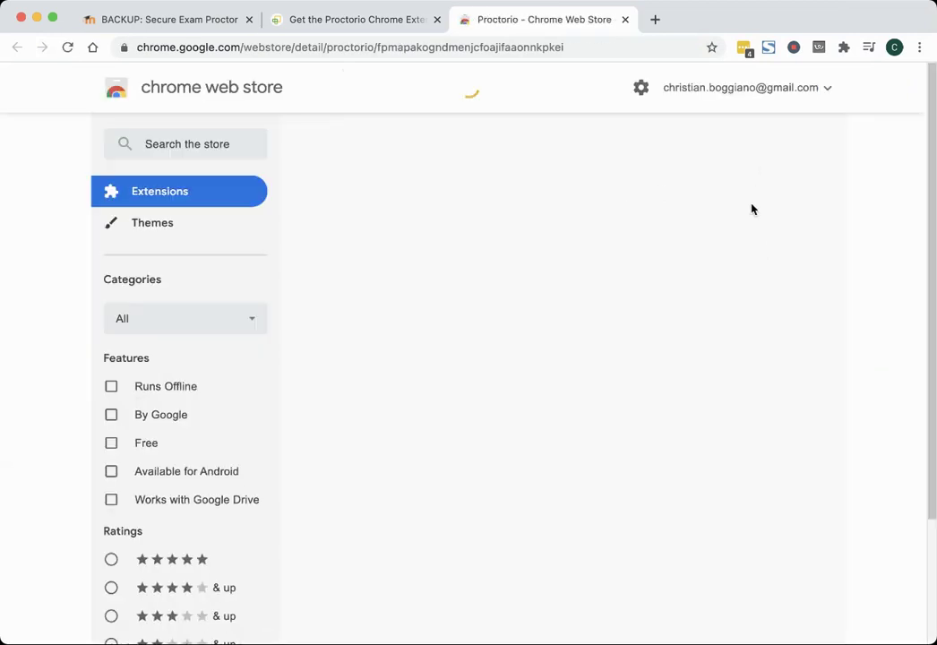
left_click(803, 198)
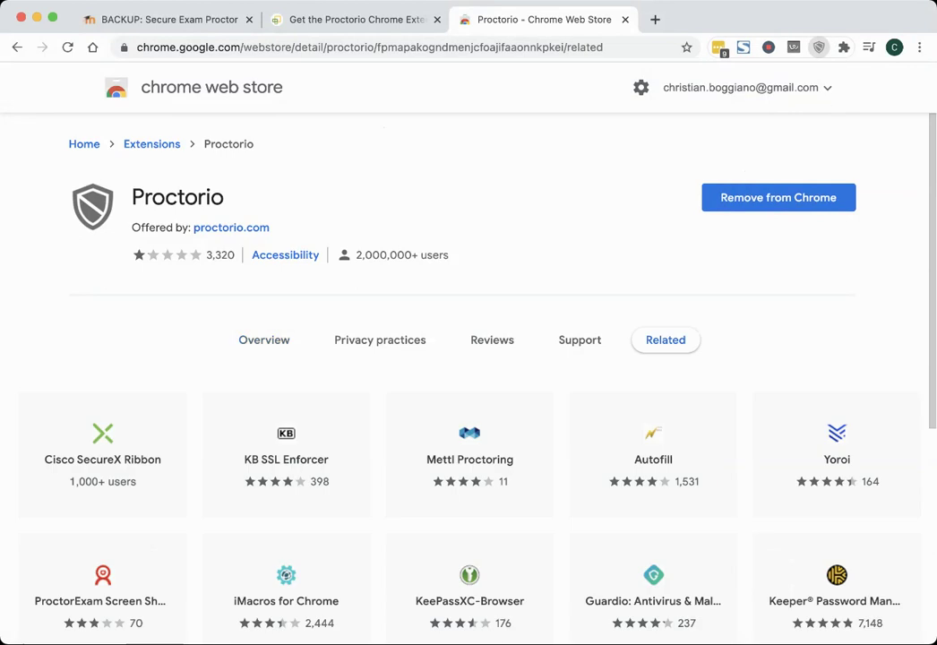
left_click(625, 20)
left_click(437, 19)
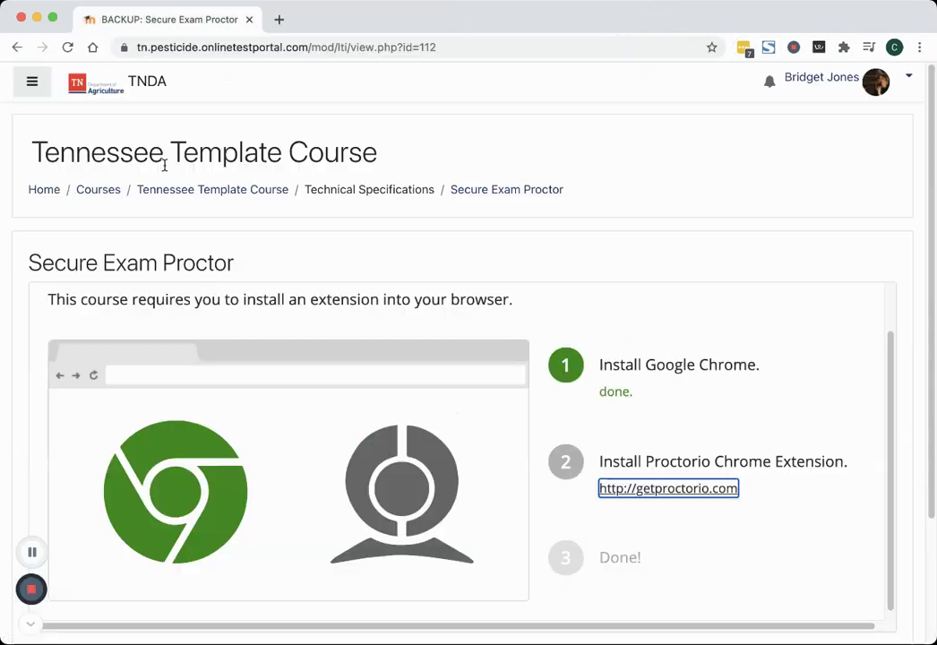
left_click(17, 49)
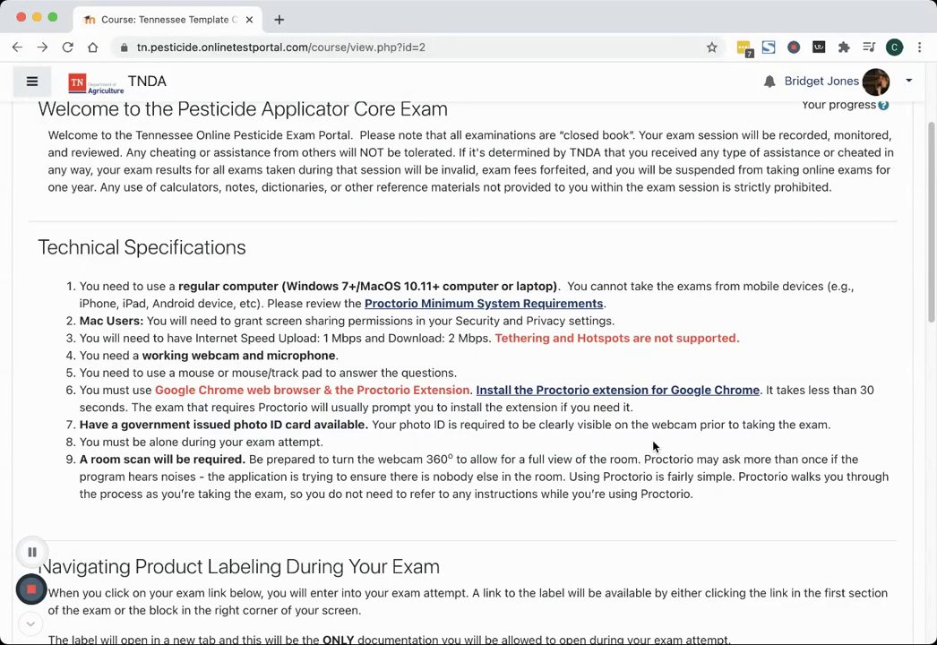
- Open the Practice Quiz (Remotely Proctored) at the end of the course page and re-attempt it
scroll(652, 445, "down", 5)
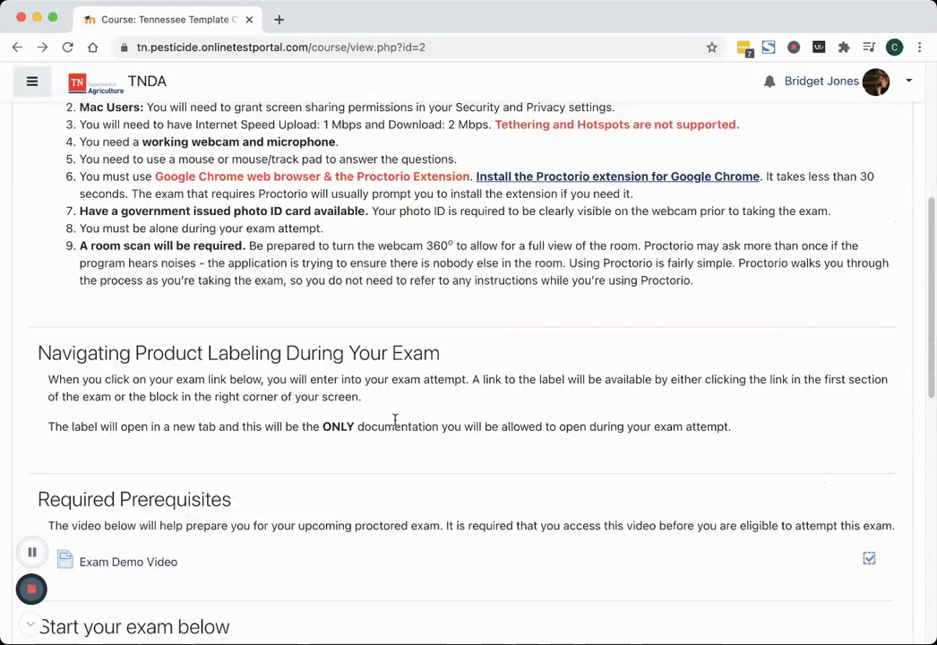
scroll(299, 430, "down", 4)
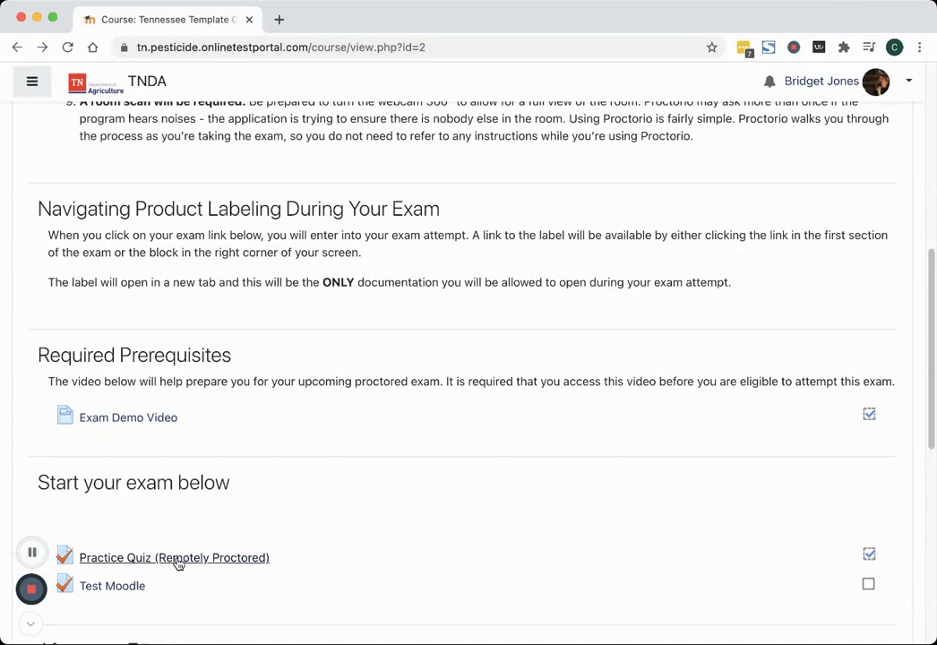
left_click(178, 563)
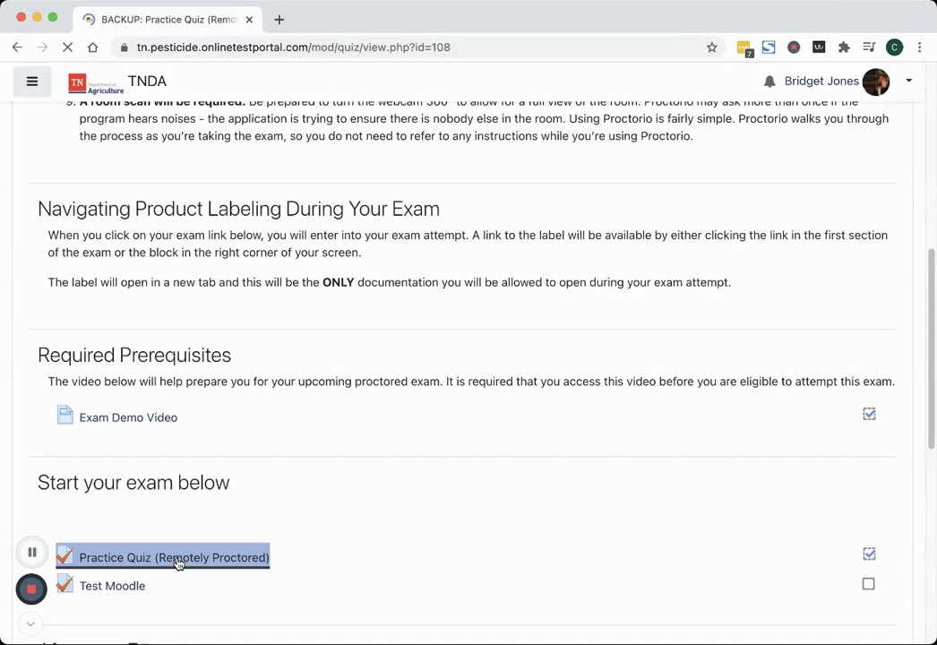
scroll(422, 445, "down", 5)
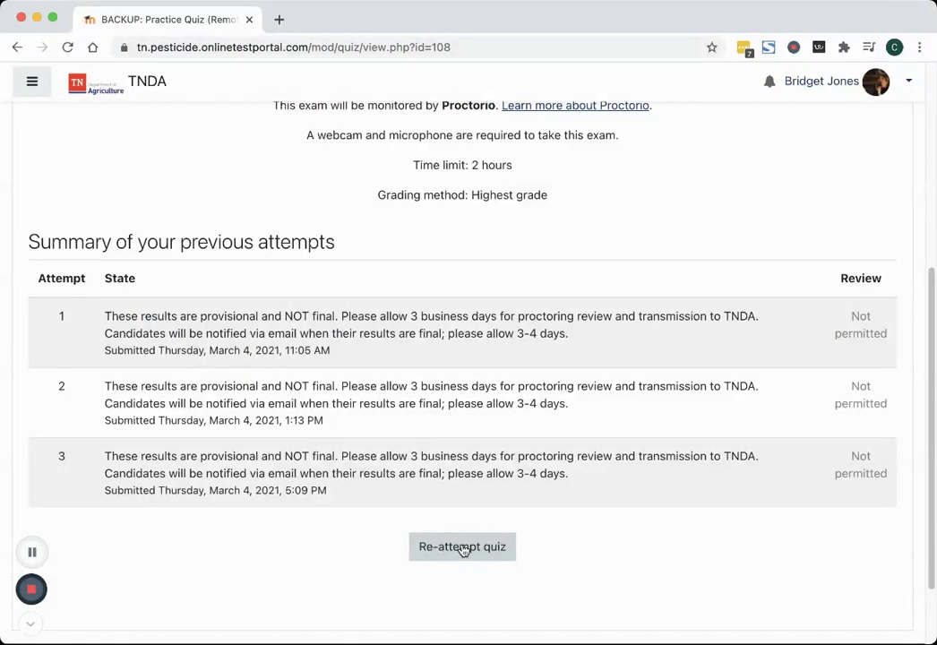
left_click(462, 547)
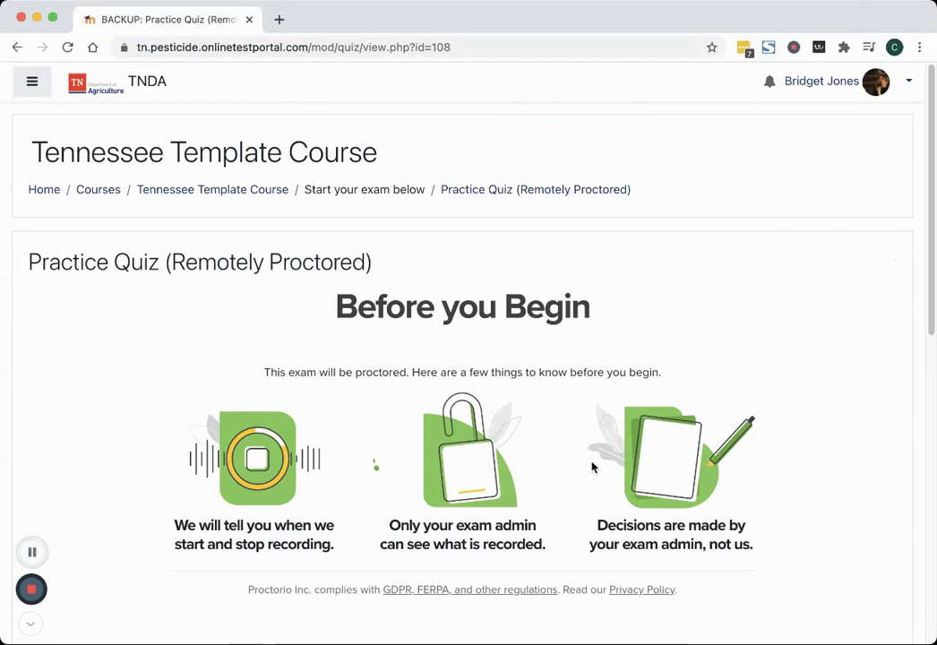
- Read through the "Before you Begin" exam rules and have Proctorio close all other browser tabs and windows
scroll(376, 372, "down", 3)
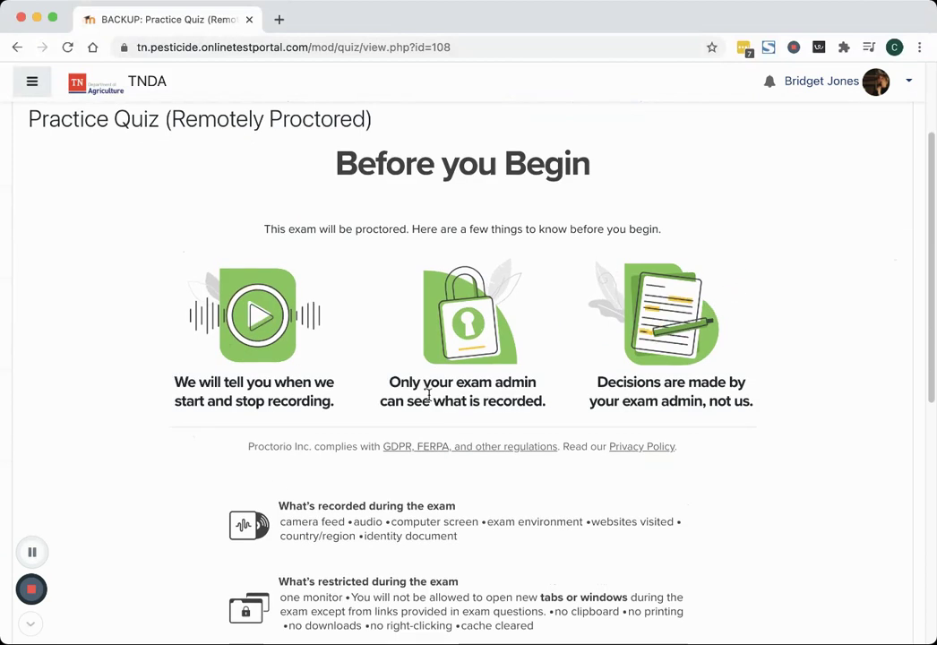
scroll(412, 382, "down", 2)
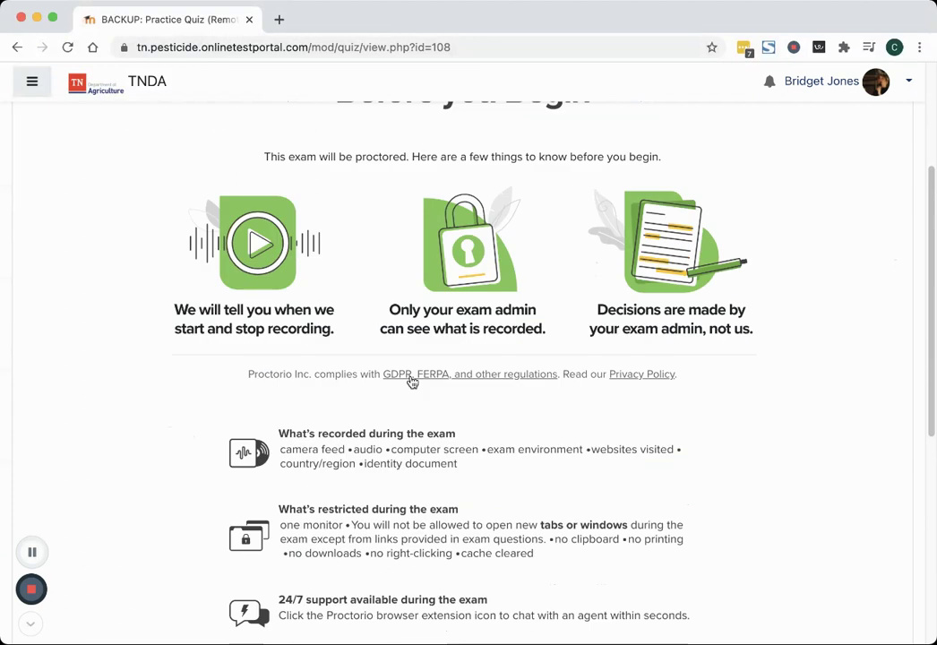
scroll(412, 382, "down", 1)
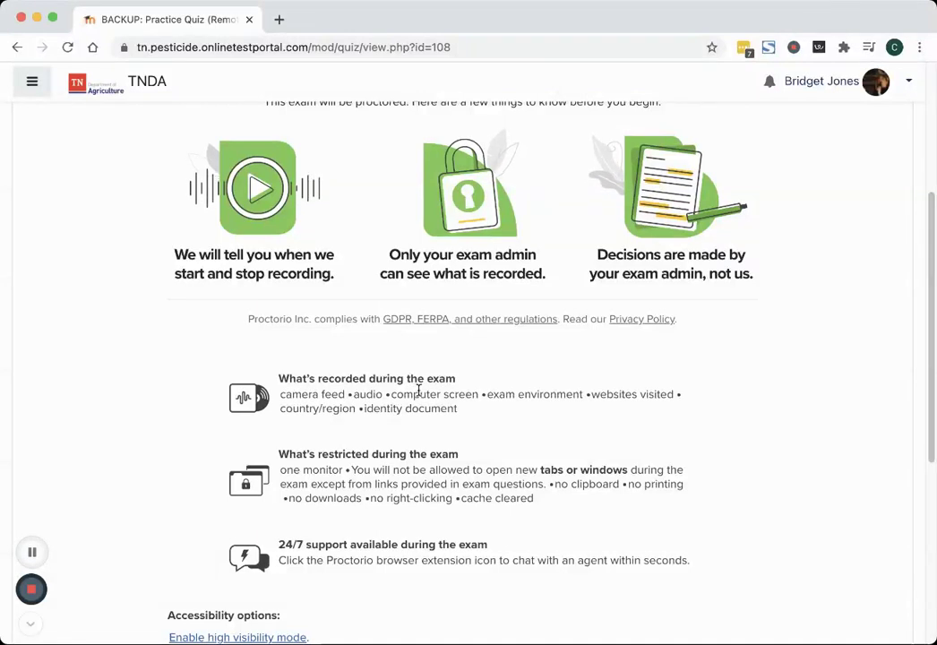
scroll(417, 390, "down", 5)
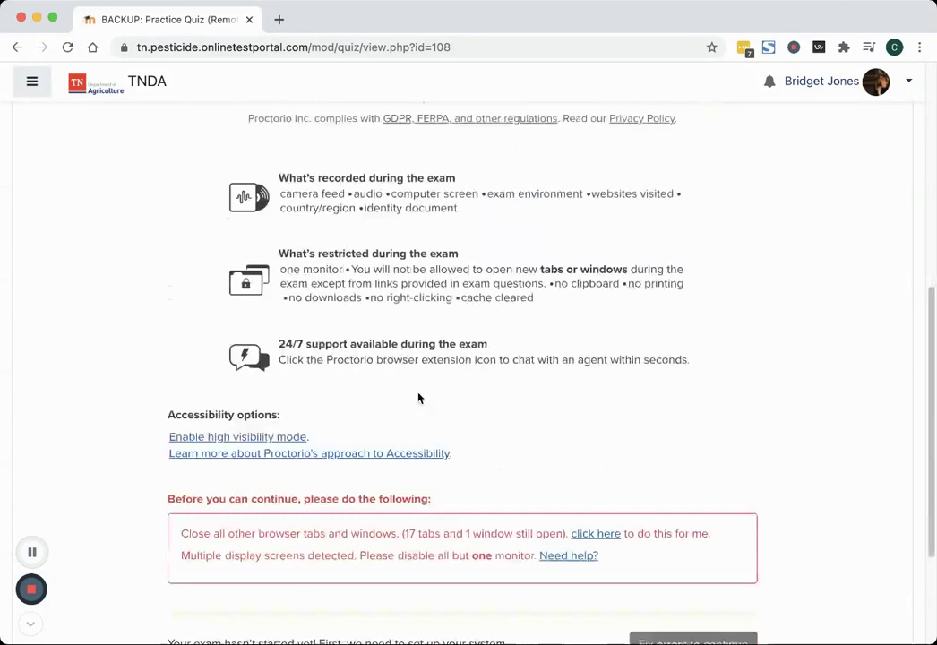
scroll(519, 429, "down", 1)
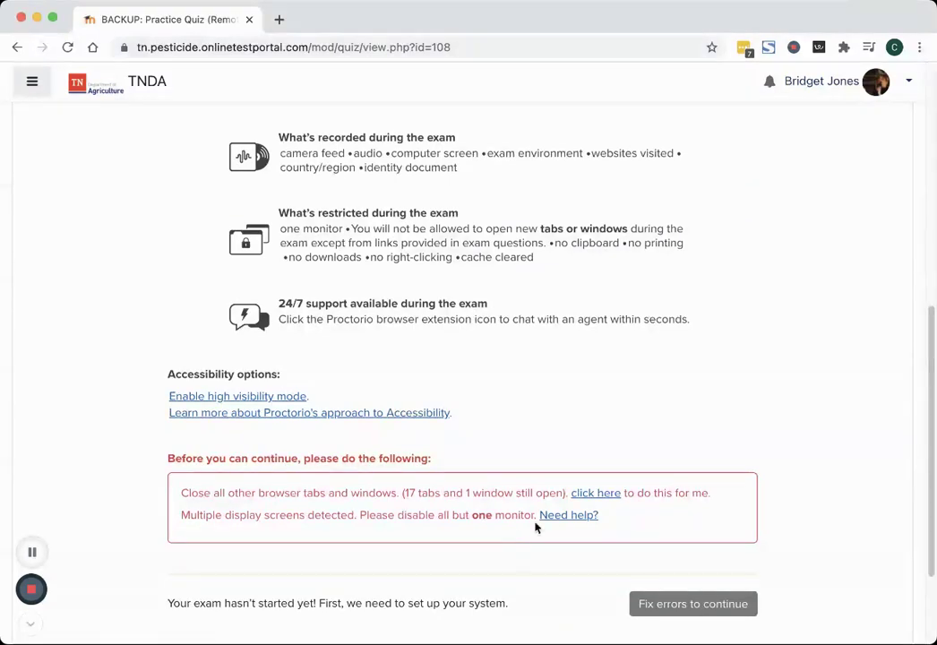
left_click(595, 494)
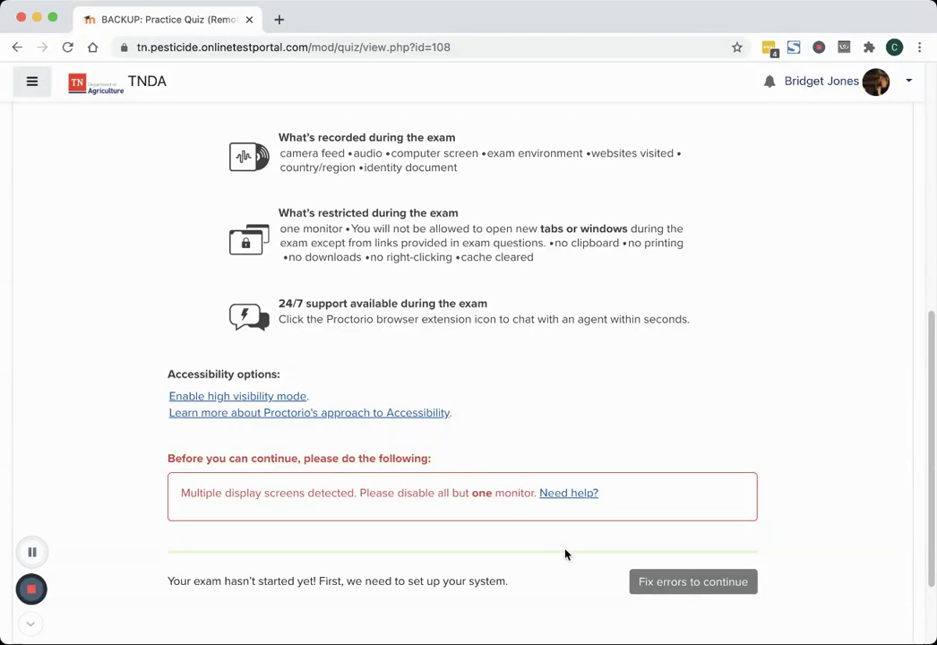
- Run the exam pre-checks through the system diagnostics, and submit the captured image of the identification card
scroll(773, 507, "down", 2)
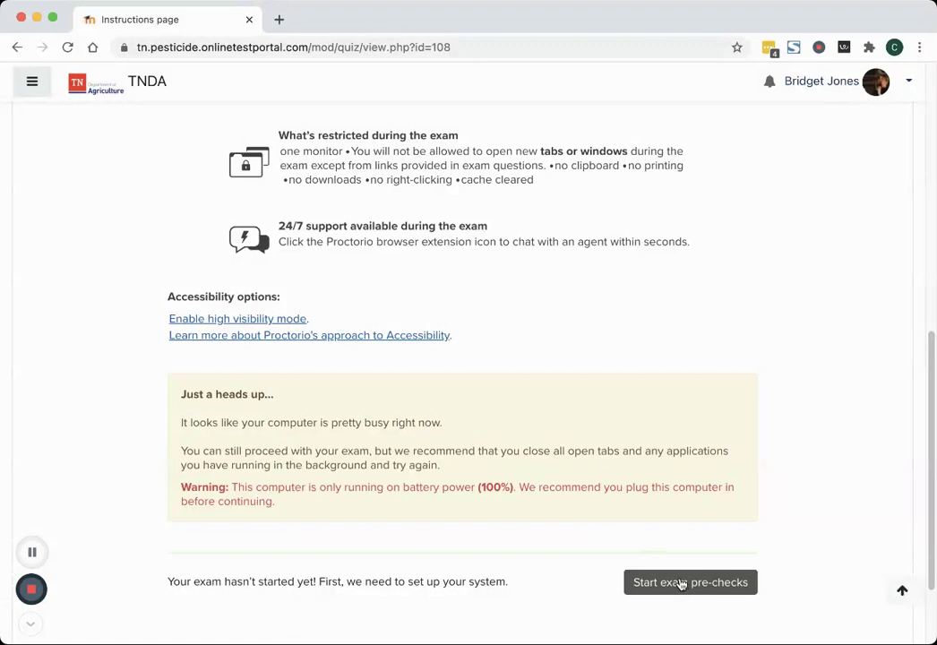
left_click(680, 582)
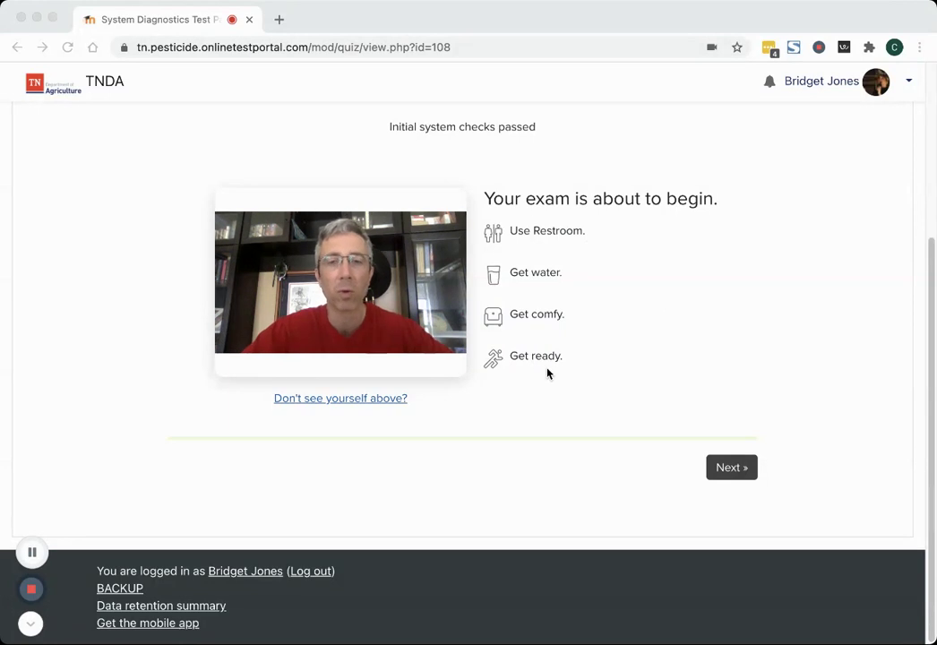
left_click(730, 471)
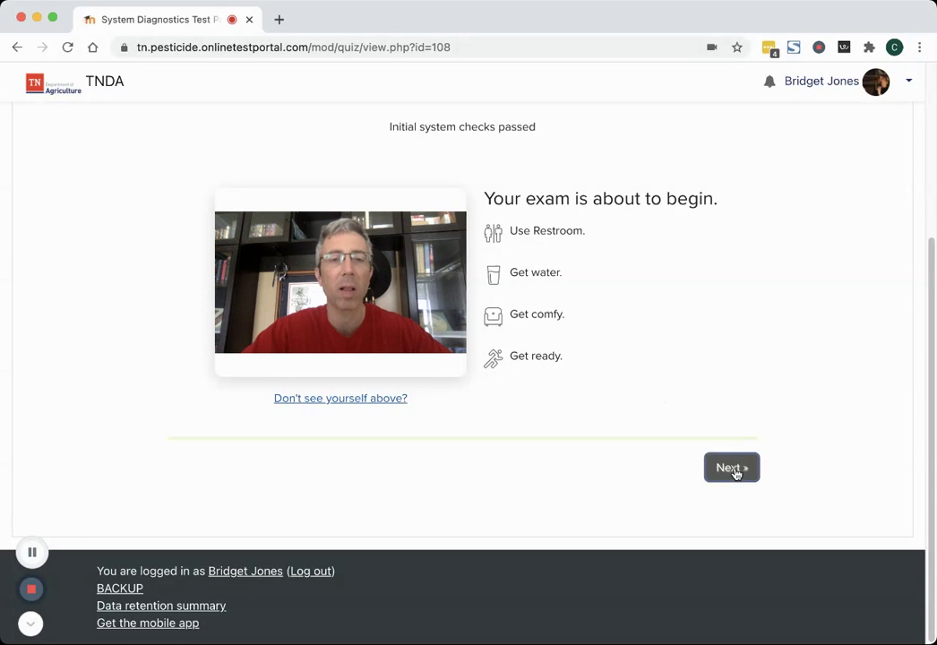
scroll(755, 448, "down", 3)
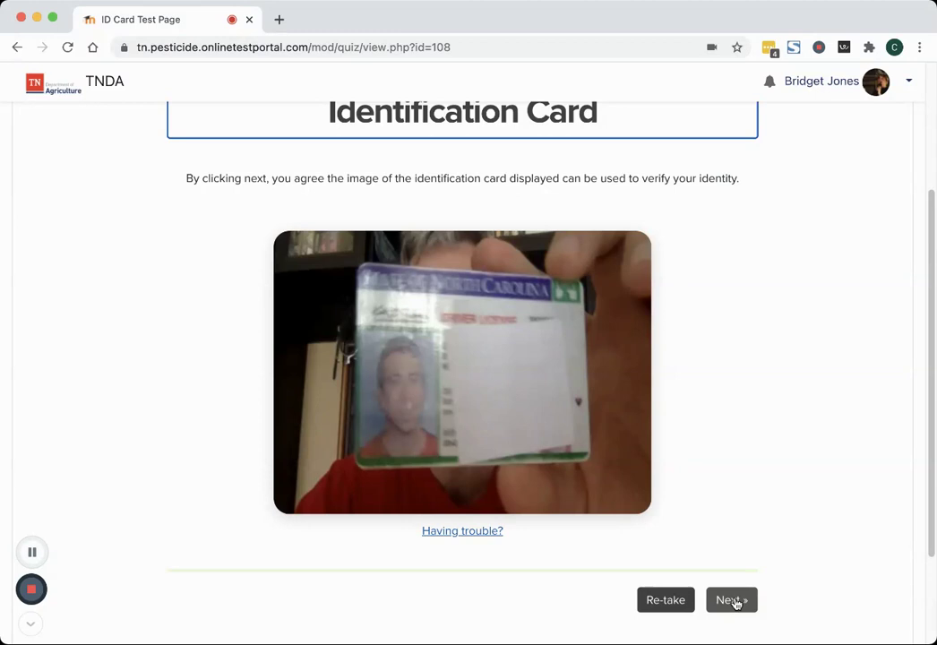
left_click(731, 600)
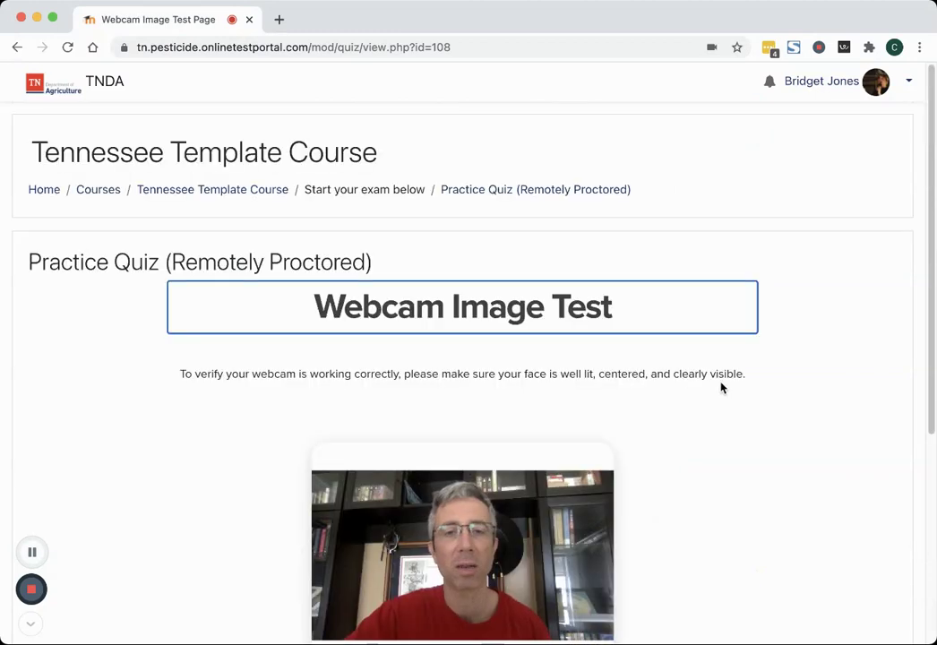
- Carry out the webcam image test and acknowledge the room scan instructions
scroll(722, 387, "down", 3)
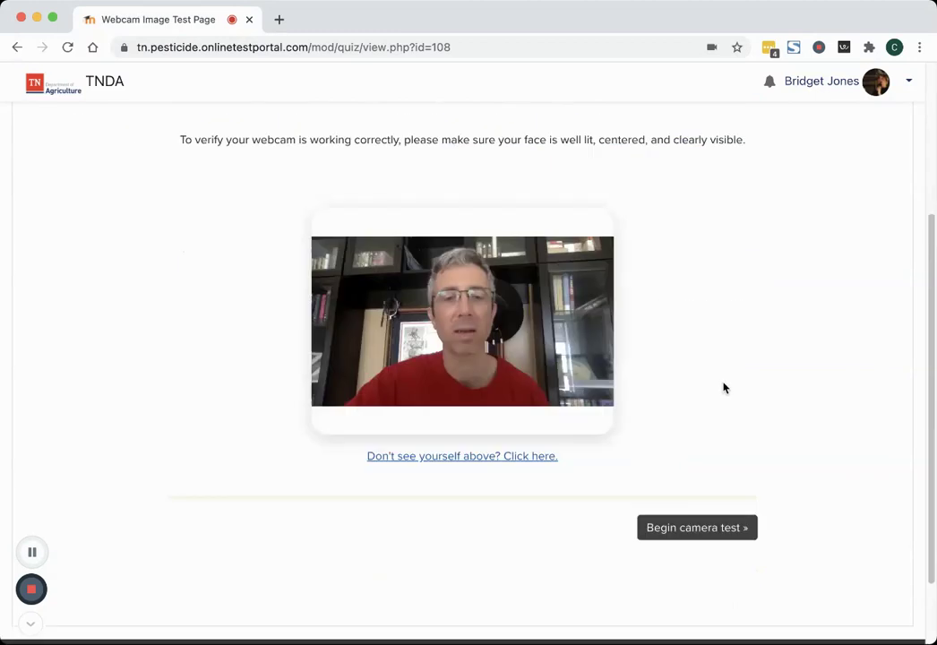
left_click(677, 525)
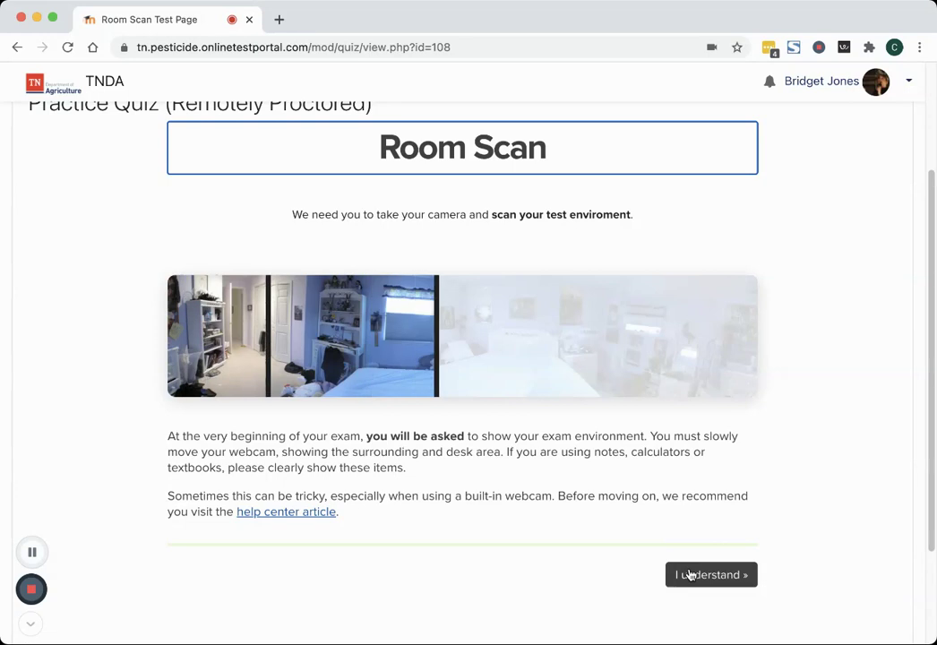
left_click(695, 575)
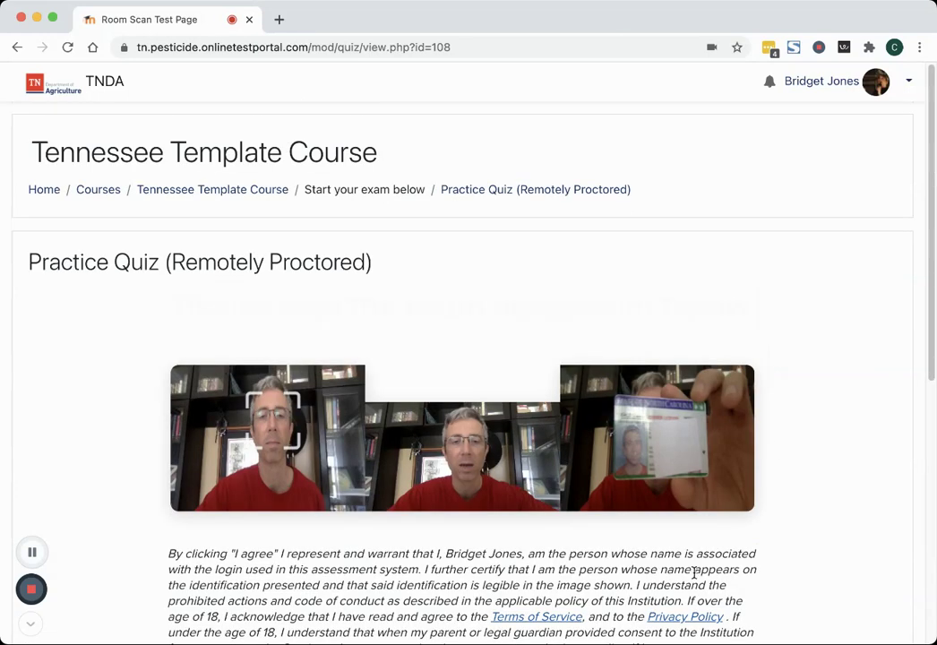
- Sign the exam agreement with a freehand signature and accept it
scroll(778, 453, "down", 4)
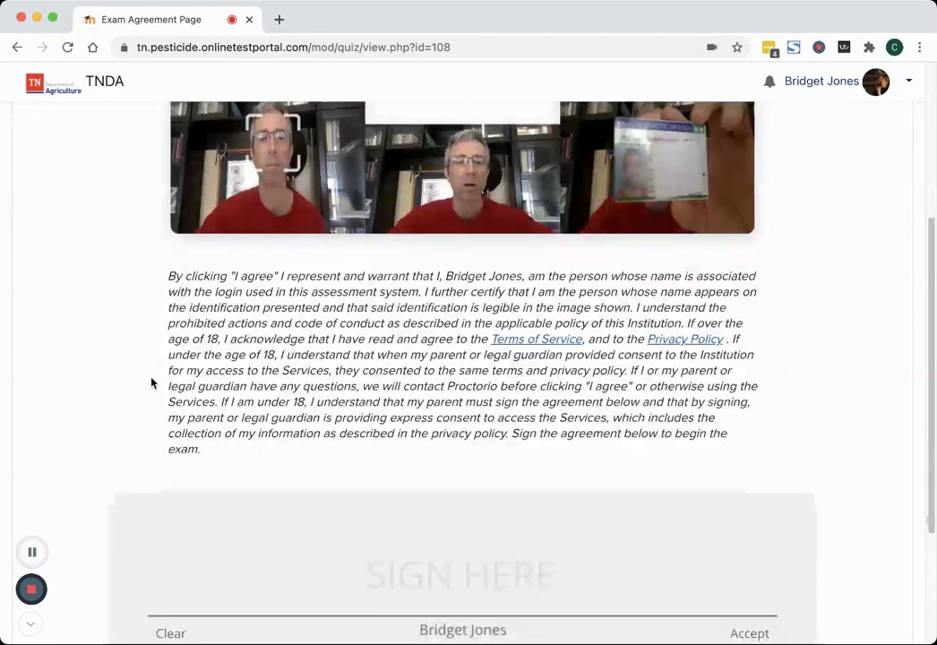
scroll(170, 382, "down", 3)
mouse_move(265, 409)
left_mouse_down()
mouse_move(245, 464)
mouse_move(324, 435)
mouse_move(387, 464)
mouse_move(638, 470)
left_mouse_up()
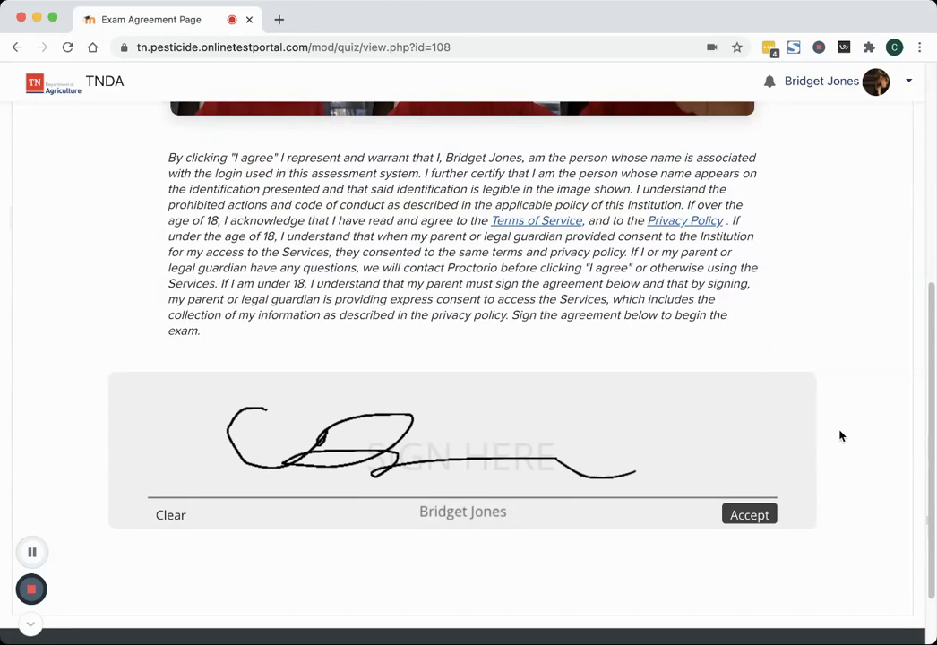
scroll(831, 418, "down", 1)
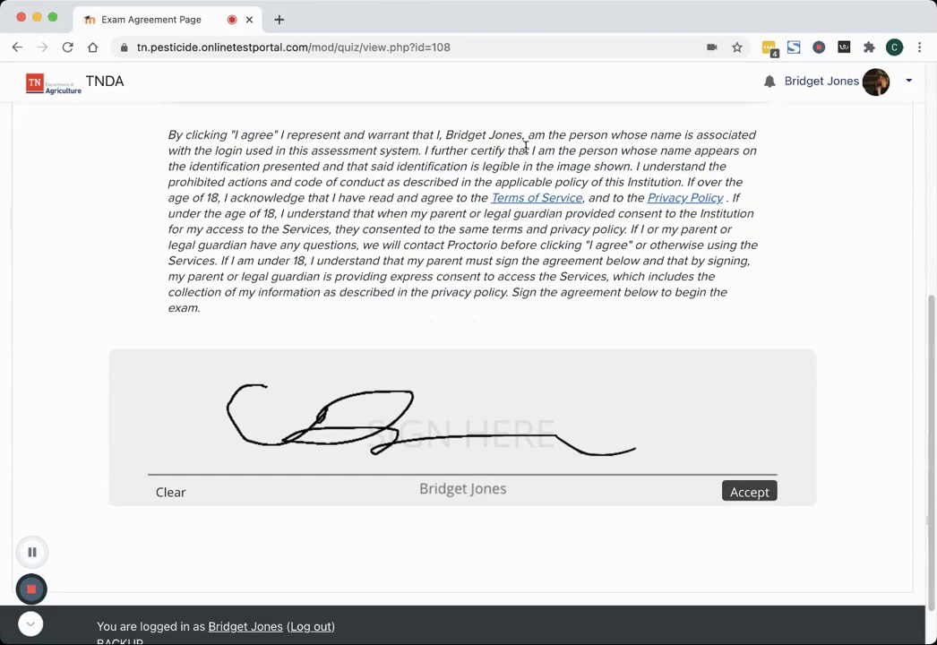
left_click(752, 500)
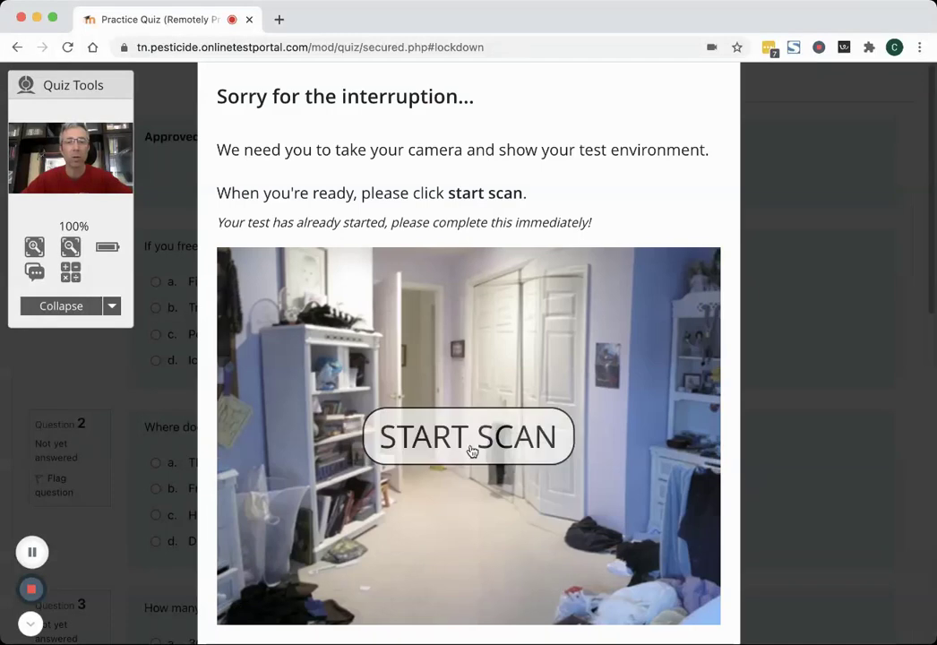
- Perform the webcam room scan of the test environment and continue to the quiz questions
left_click(473, 446)
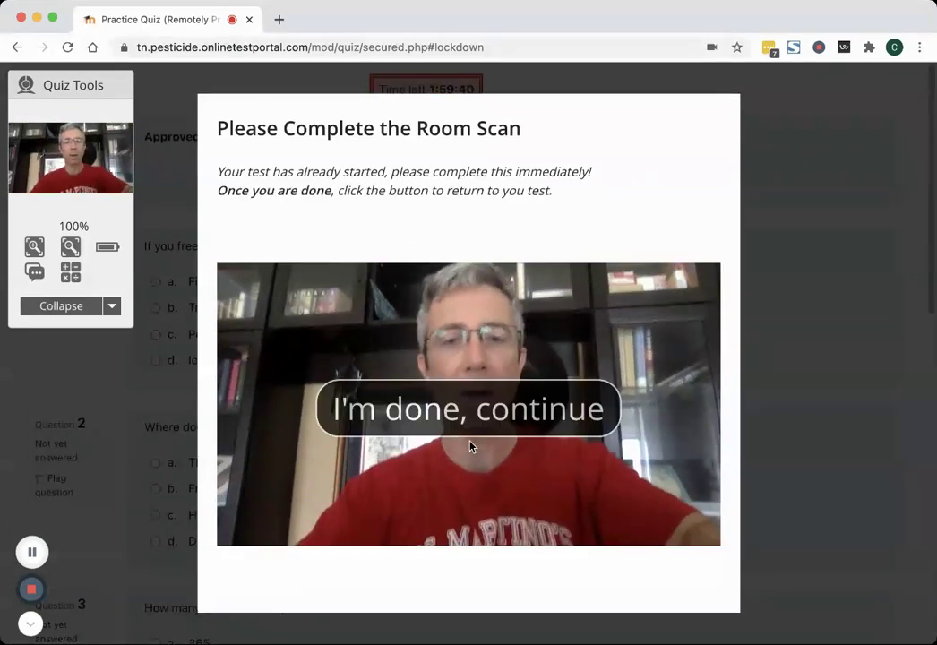
left_click(481, 418)
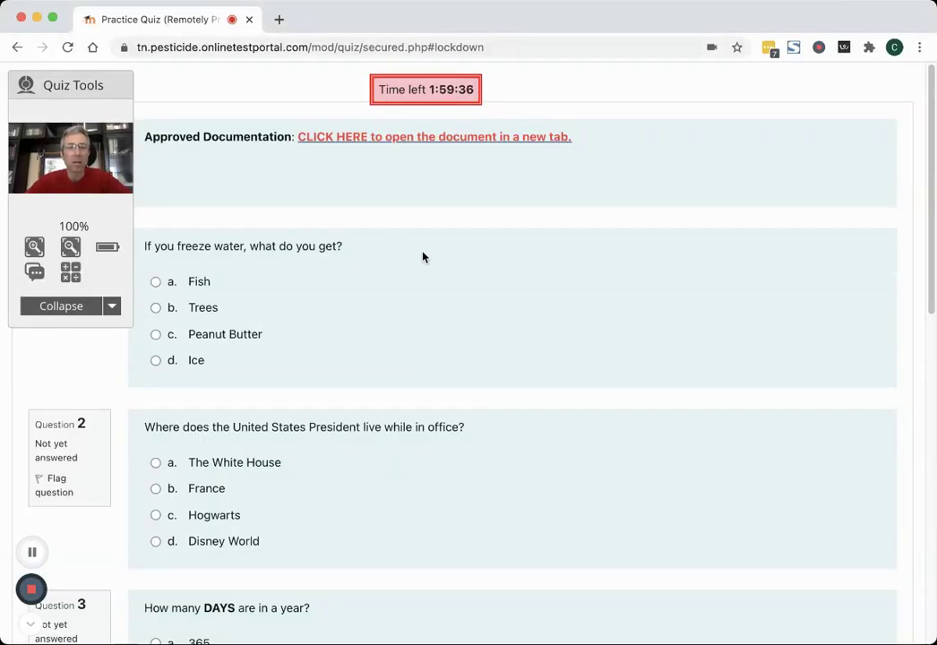
- Open the approved documentation, read through the About The White House document, and return to the practice quiz
scroll(226, 283, "down", 1)
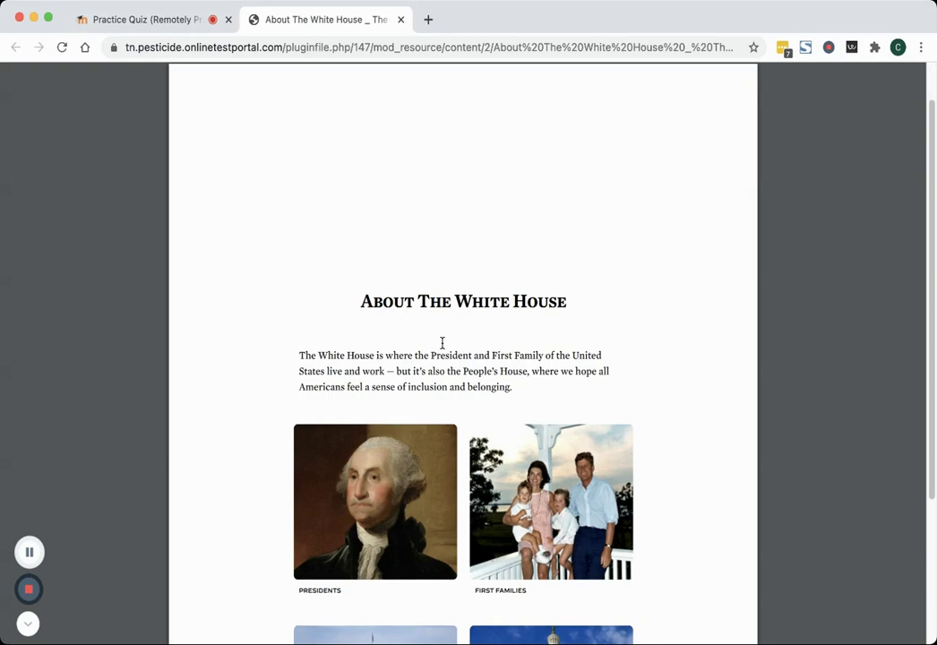
scroll(442, 341, "down", 4)
scroll(441, 341, "down", 1)
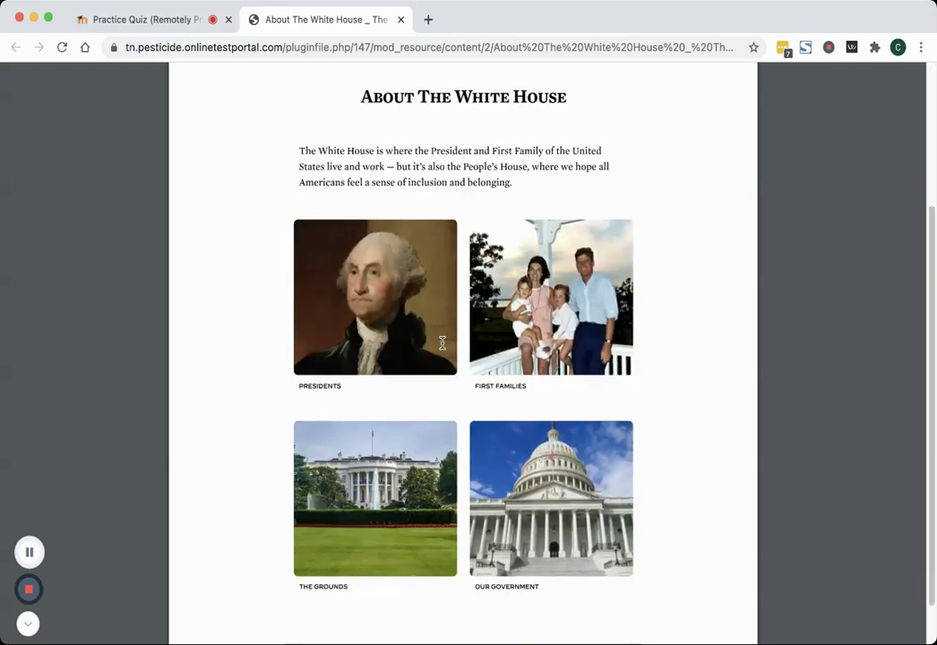
left_click(173, 21)
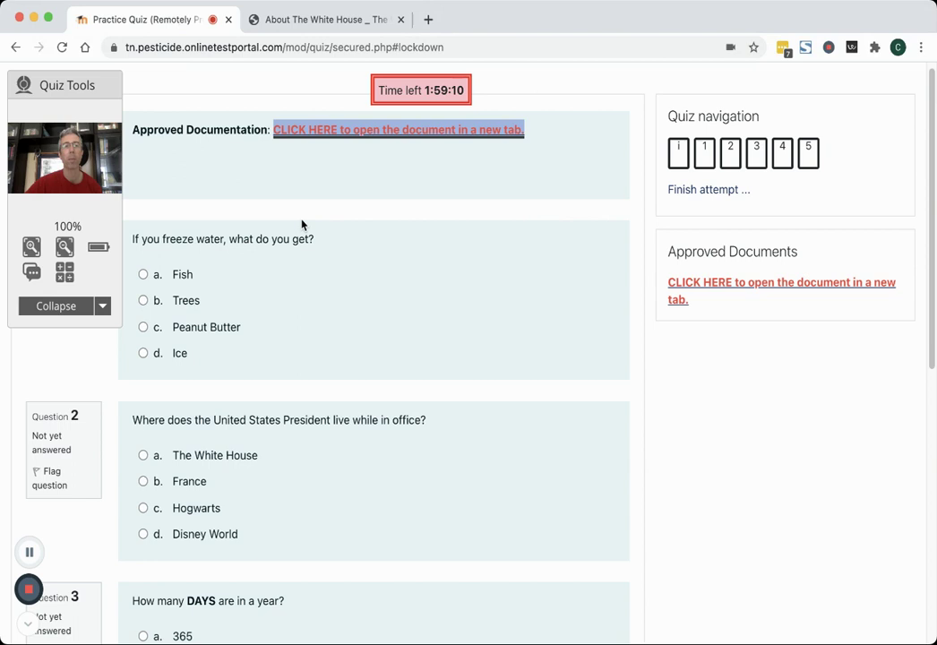
- Switch back and forth between the approved White House document and the practice quiz, ending on the quiz
left_click(283, 19)
left_click(170, 23)
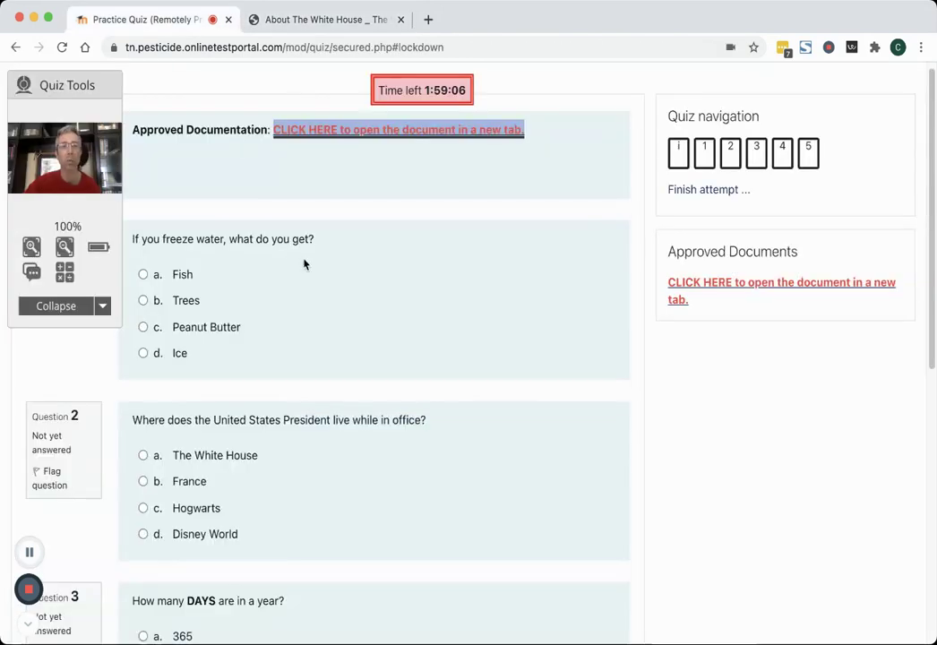
left_click(326, 27)
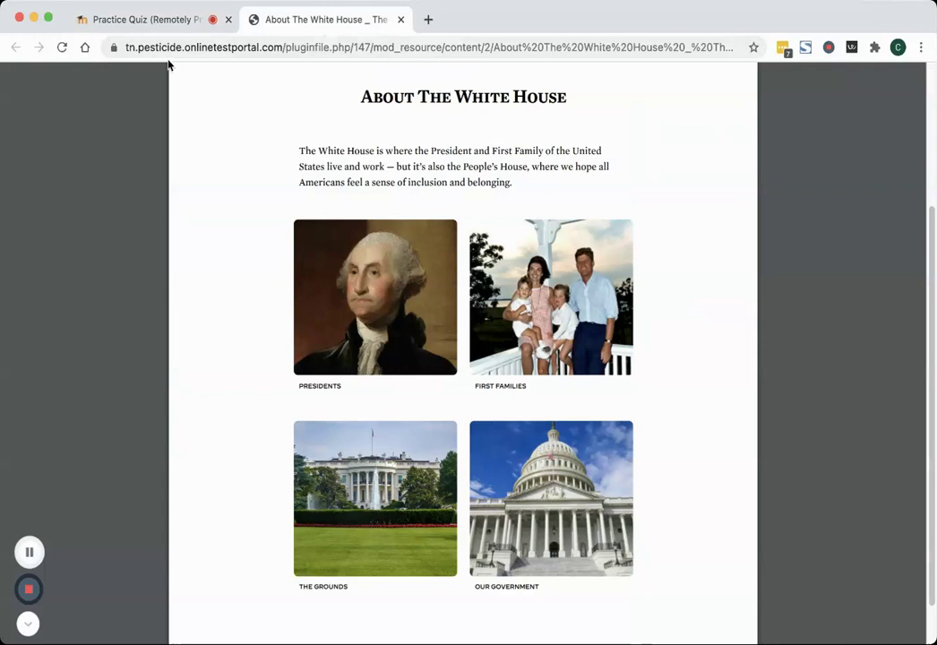
left_click(173, 17)
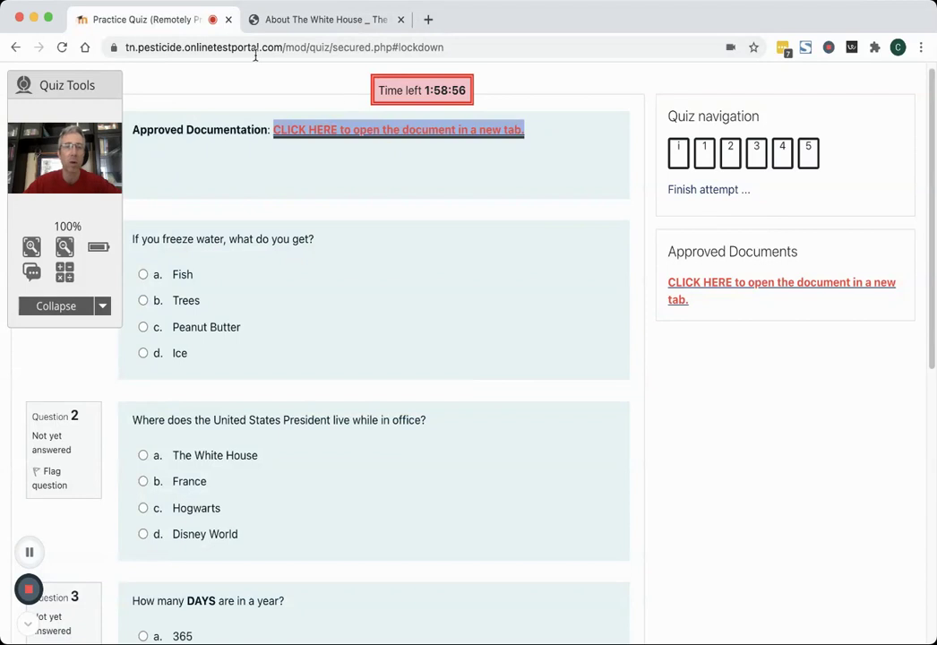
left_click(314, 27)
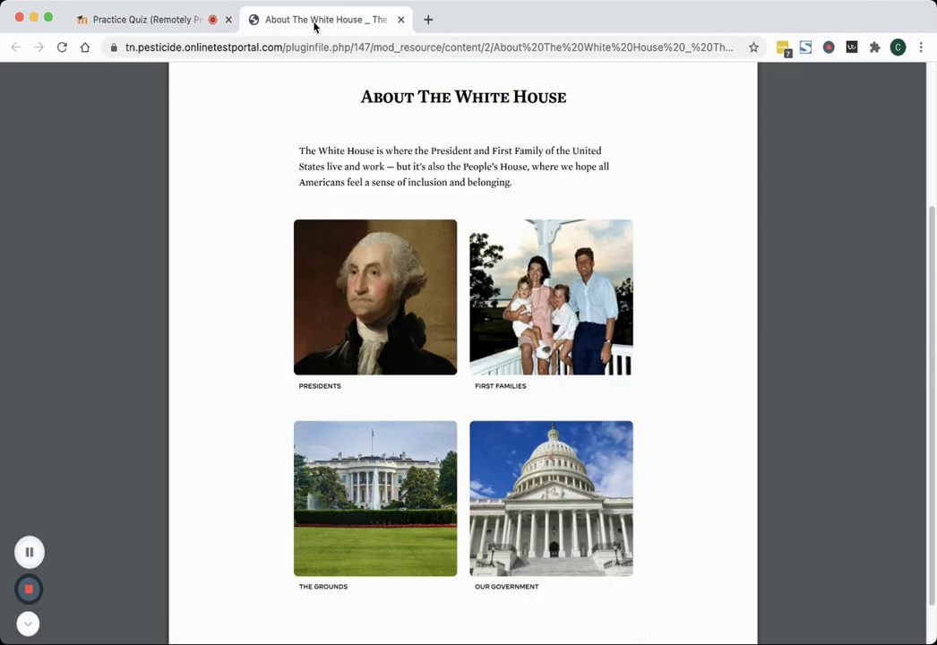
left_click(152, 31)
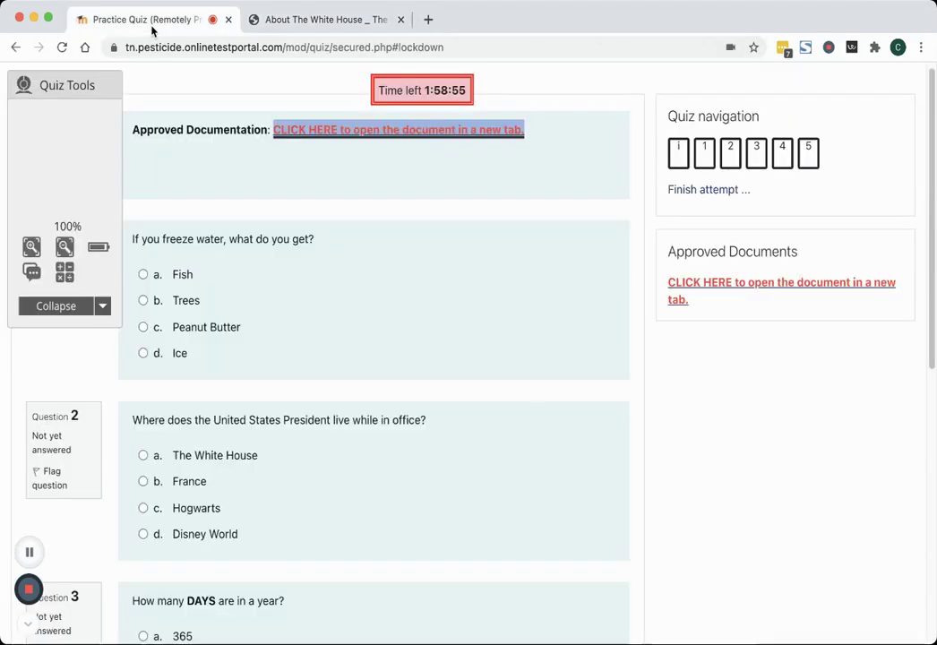
left_click(314, 27)
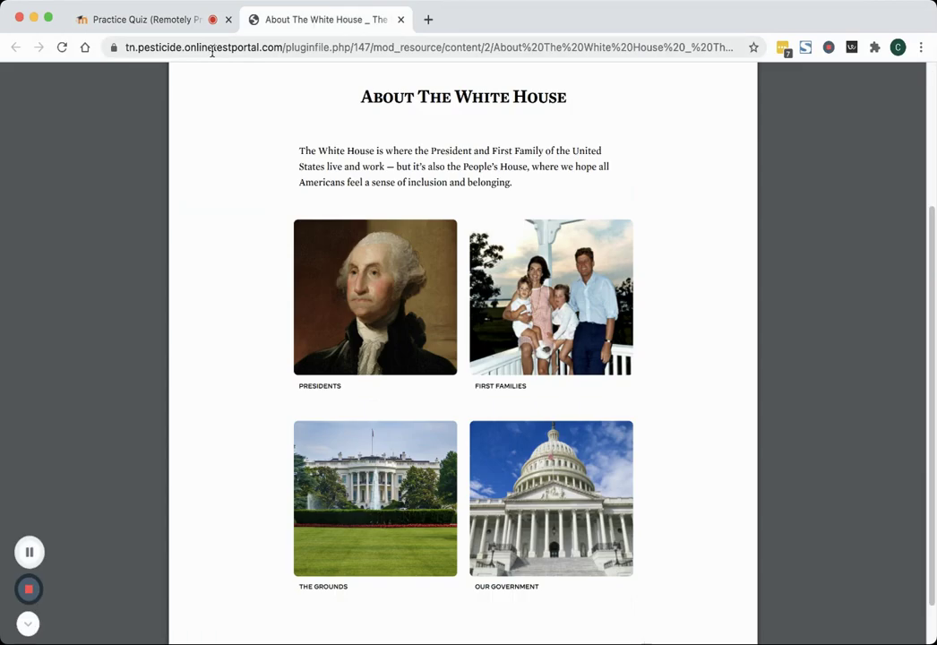
left_click(162, 19)
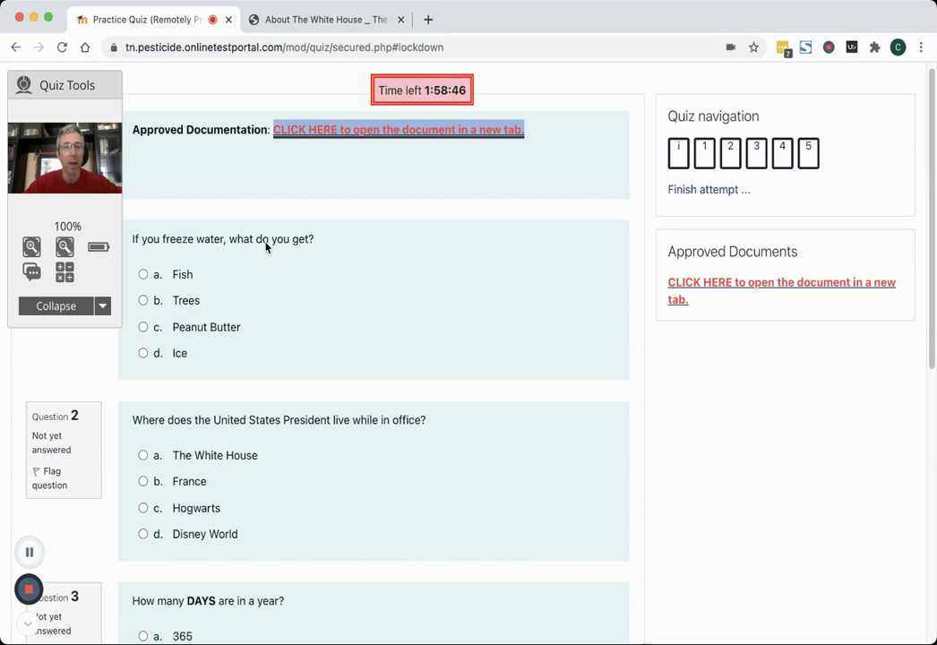
- Move Quiz Tools below the Approved Documents block, and try its calculator by entering 365 before closing it
left_click_drag(77, 88, 730, 356)
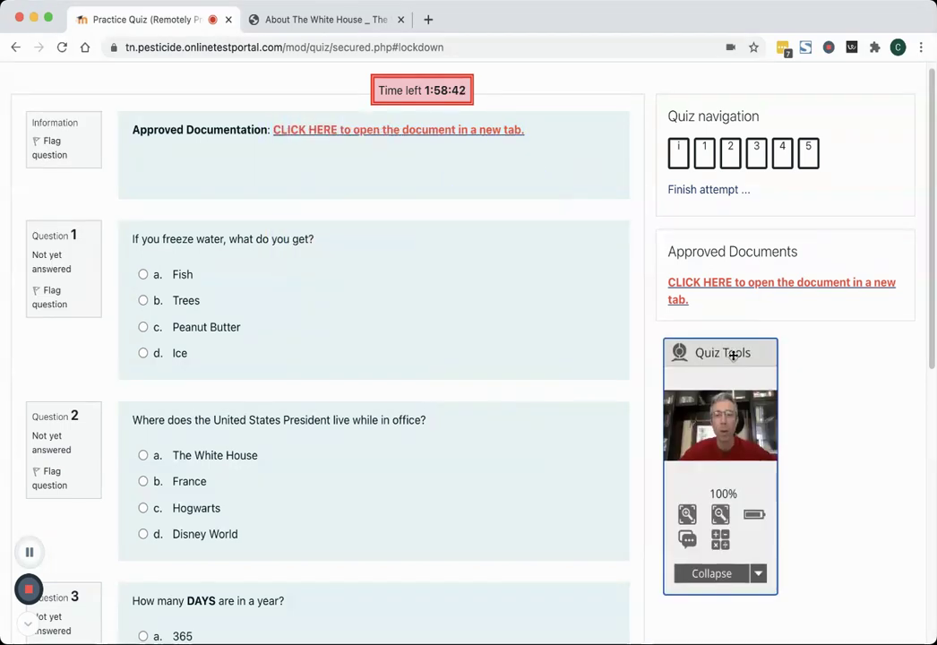
left_click(727, 548)
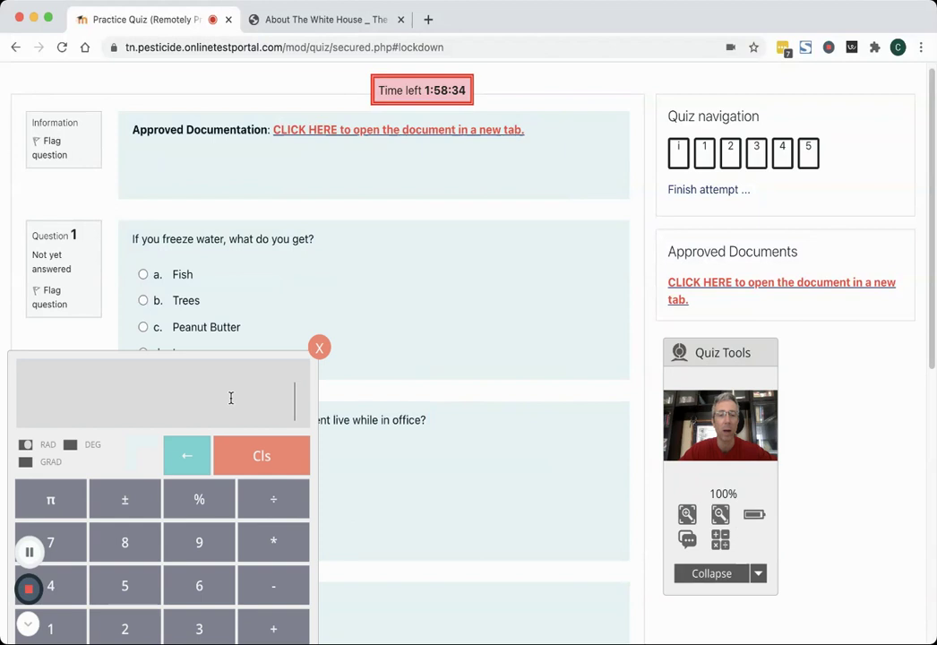
scroll(360, 423, "down", 3)
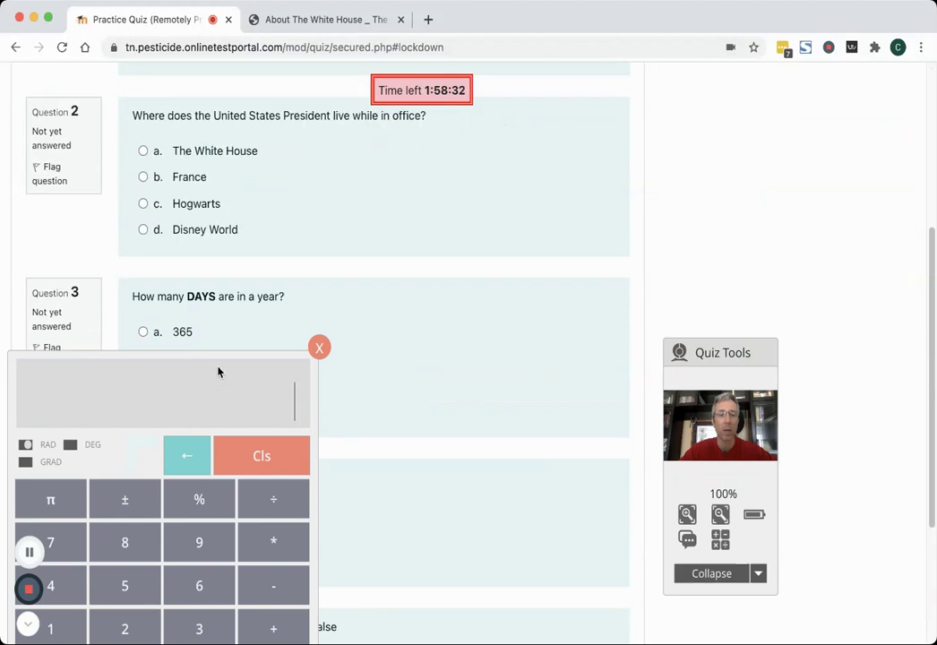
left_click_drag(230, 357, 432, 188)
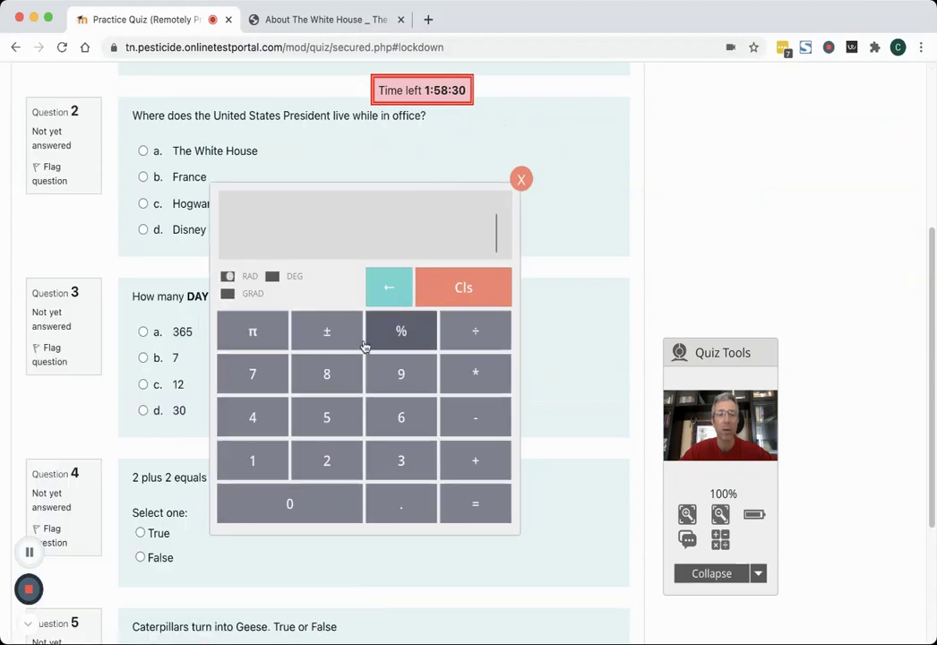
left_click(397, 460)
left_click(398, 412)
left_click(346, 420)
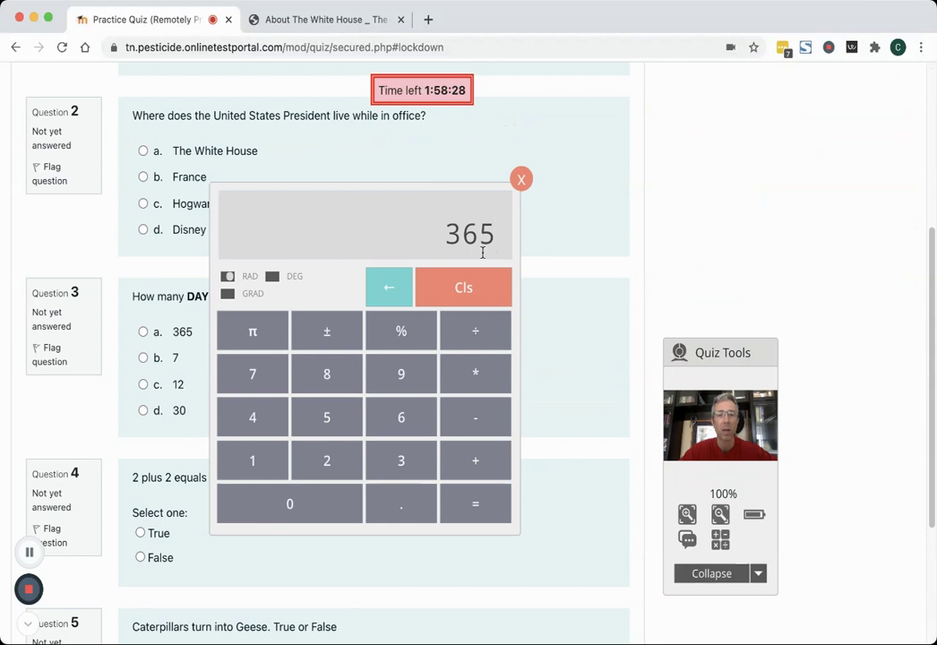
left_click(521, 182)
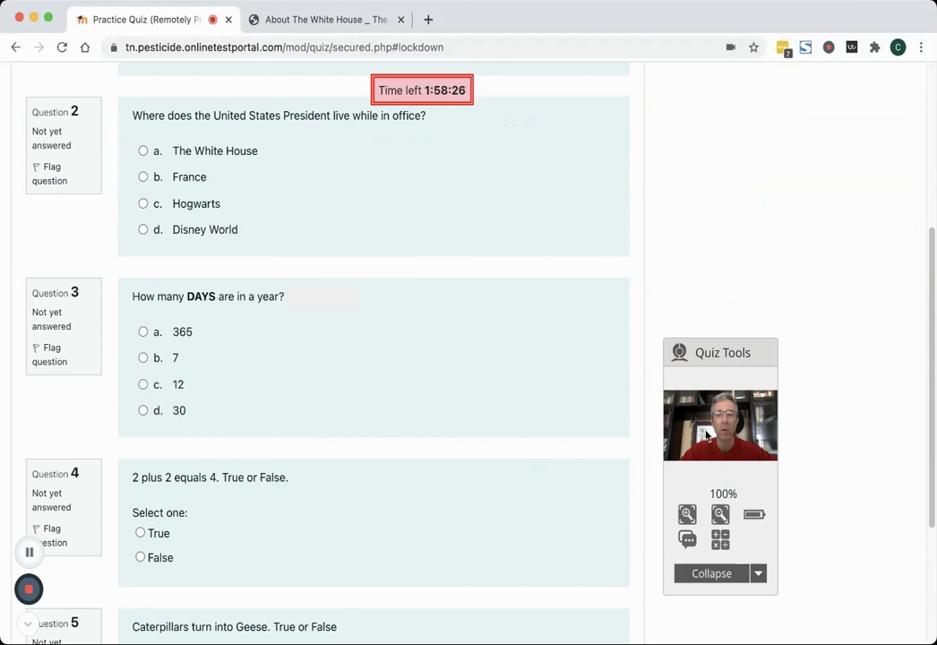
- Increase the quiz page zoom to 125% and restore it to 100%
left_click(687, 514)
left_click(687, 514)
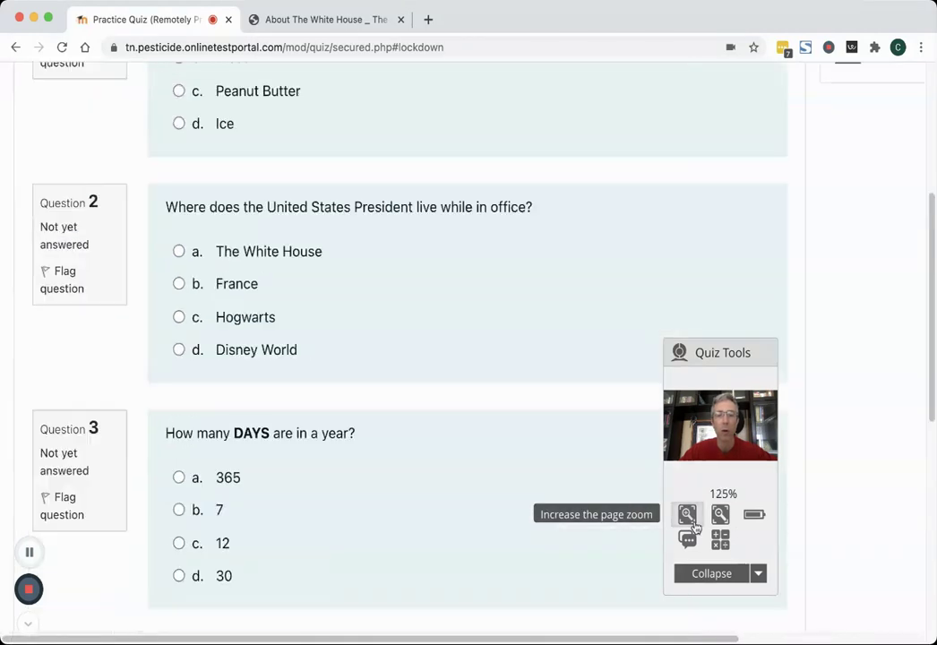
left_click(718, 518)
left_click(718, 518)
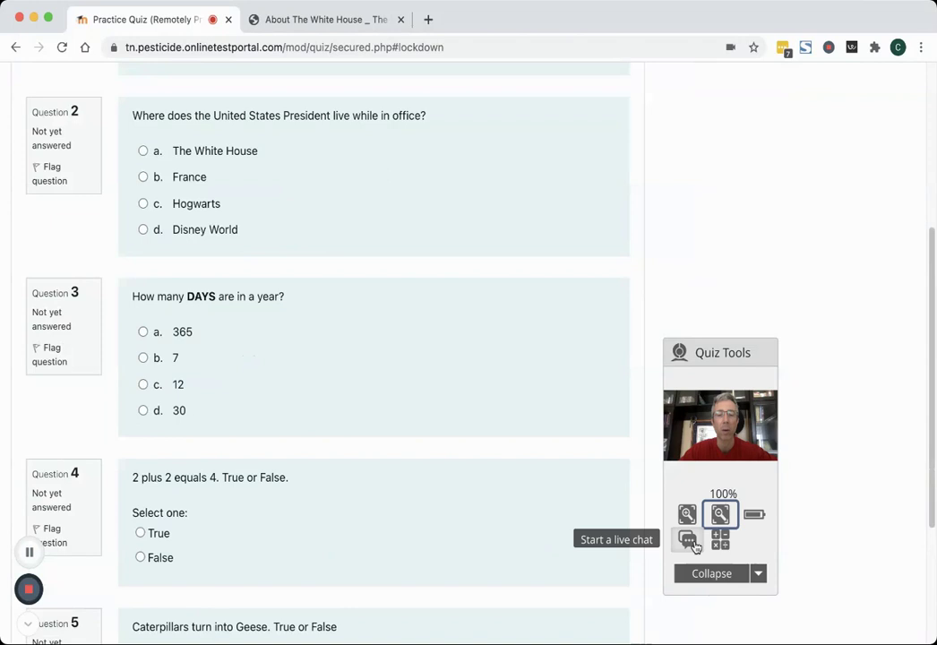
- Collapse Quiz Tools to its compact form, expand it again, and reposition it in the blank area beside the questions
left_click_drag(727, 353, 781, 141)
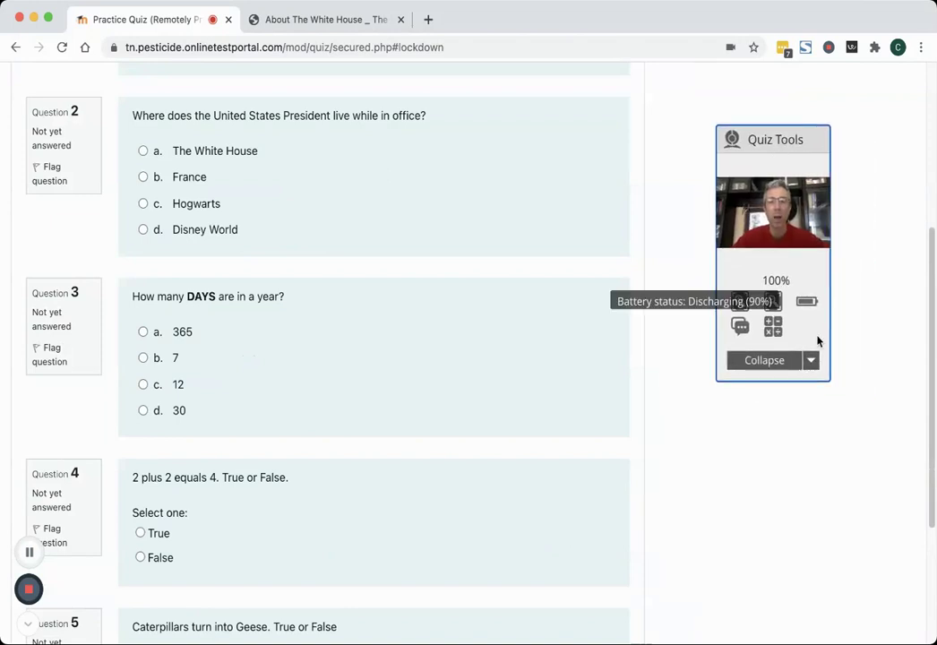
left_click(763, 360)
mouse_move(760, 135)
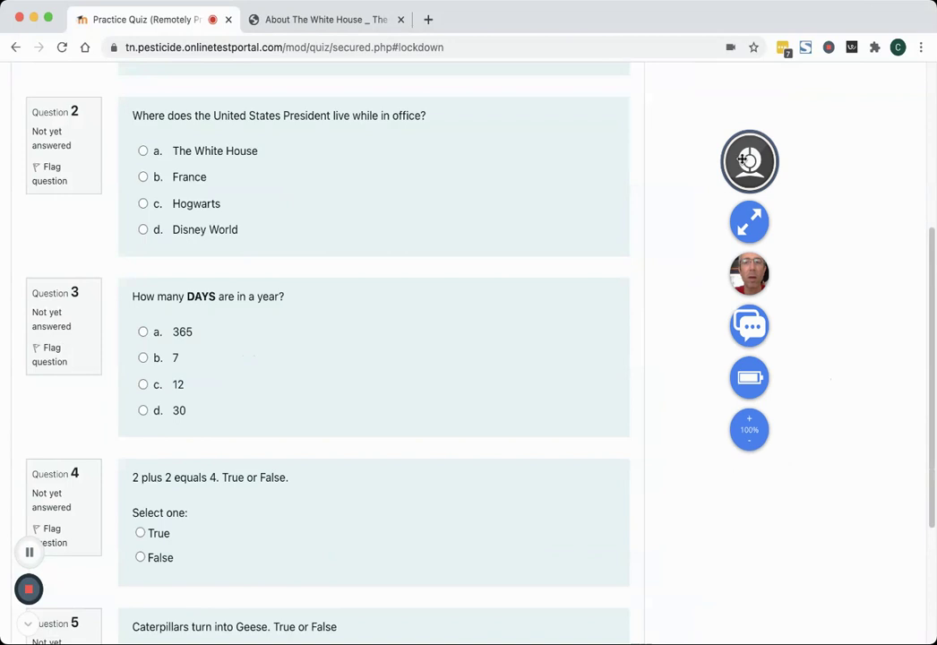
mouse_move(757, 166)
left_click(748, 224)
left_click_drag(780, 145, 838, 284)
- Flag question 1 for review and answer it with "Trees"
scroll(253, 243, "up", 3)
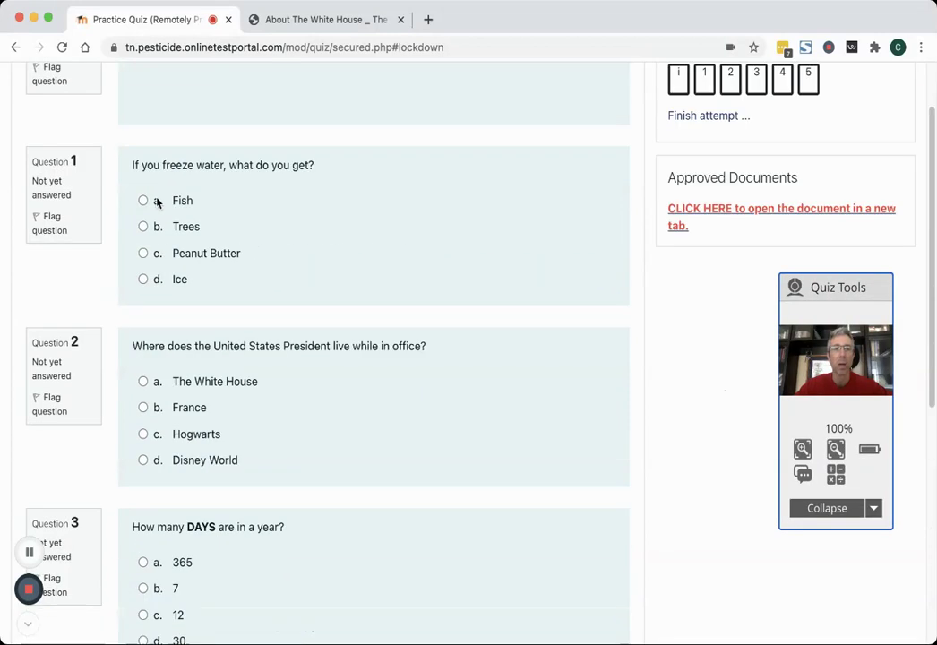
scroll(157, 201, "up", 2)
left_click(38, 299)
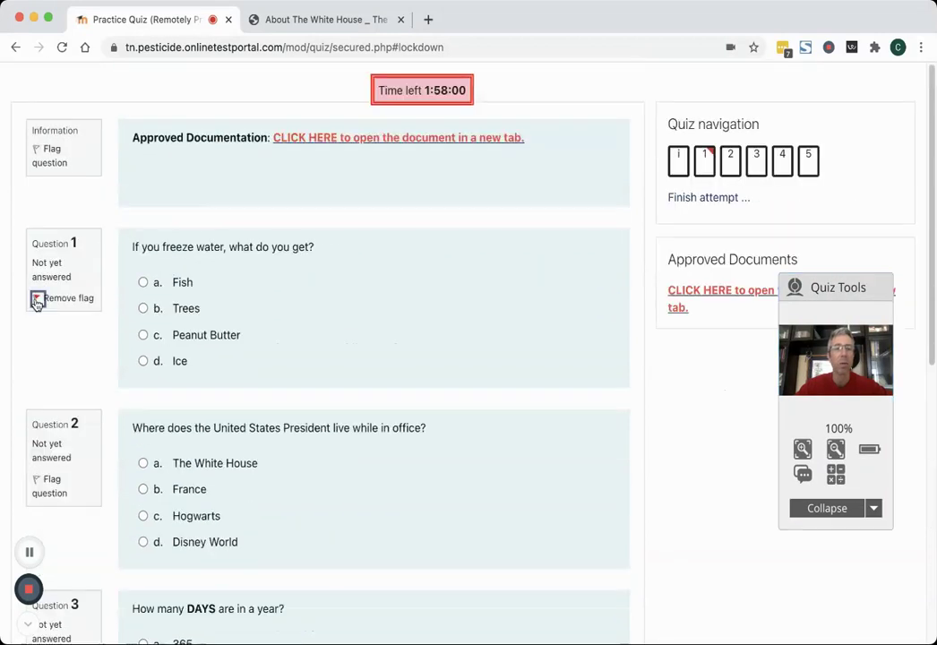
left_click(143, 308)
scroll(145, 324, "down", 1)
scroll(147, 327, "down", 1)
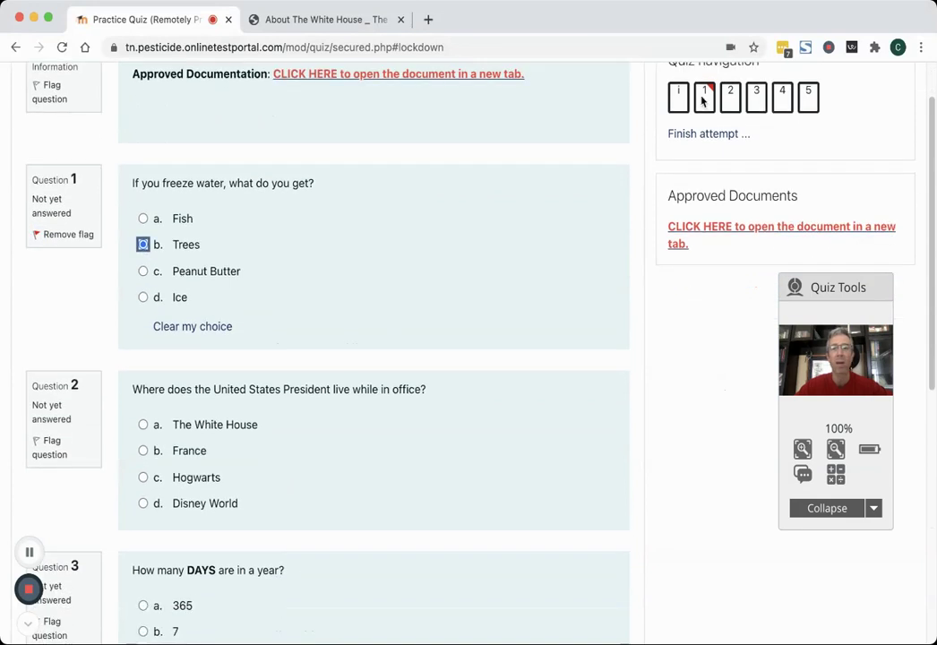
- Answer question 3 with 7 and questions 4 and 5 with True, leaving question 2 blank
scroll(135, 385, "down", 3)
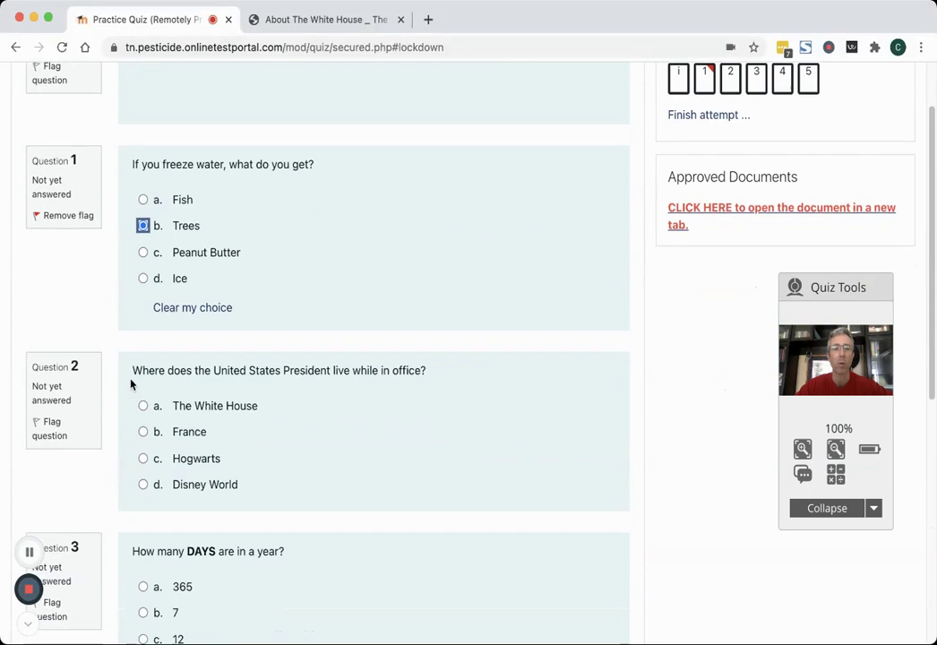
left_click(145, 522)
scroll(194, 484, "down", 10)
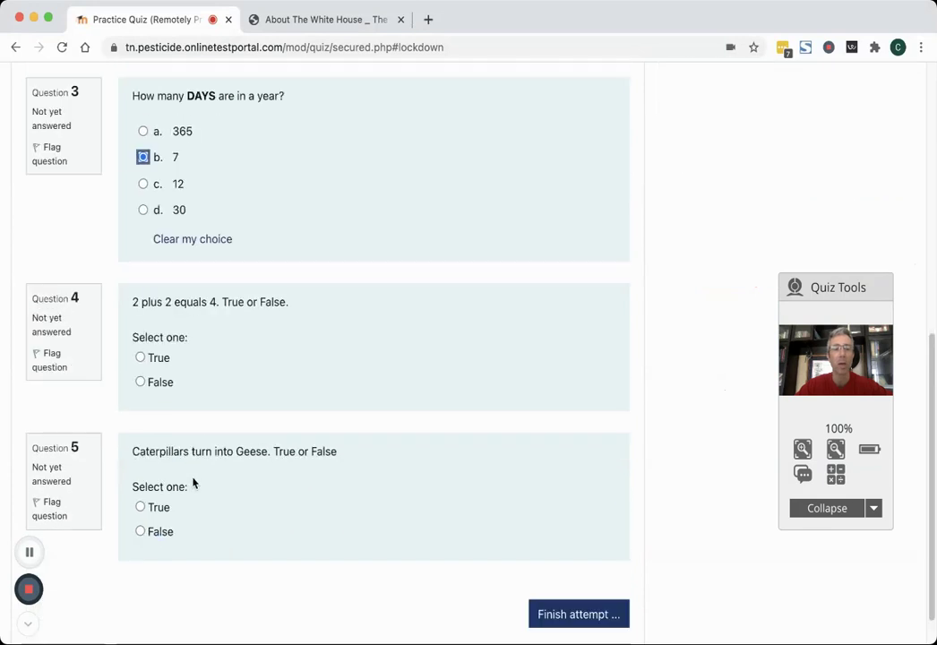
left_click(142, 358)
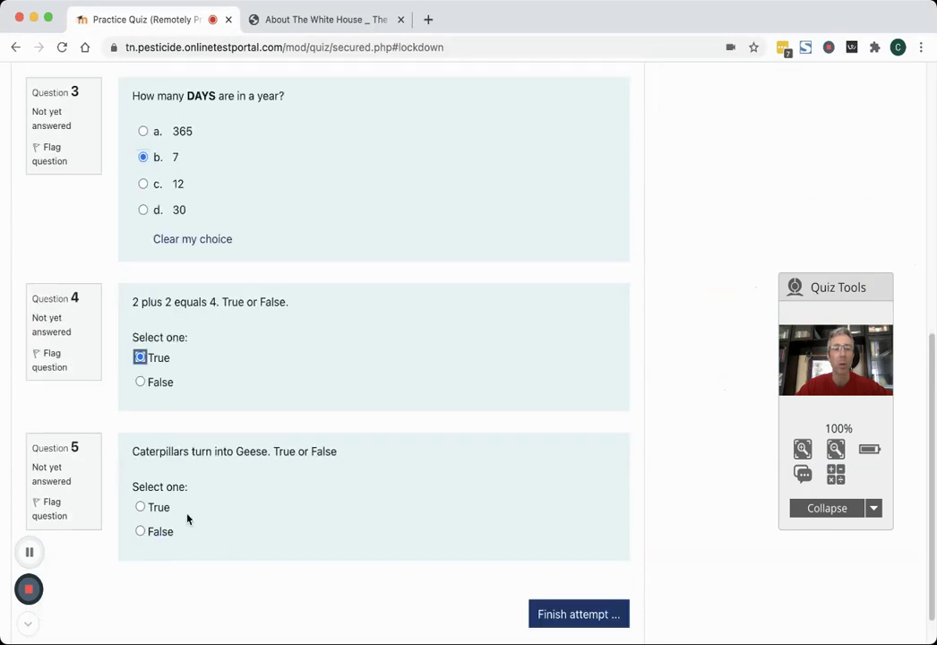
left_click(142, 507)
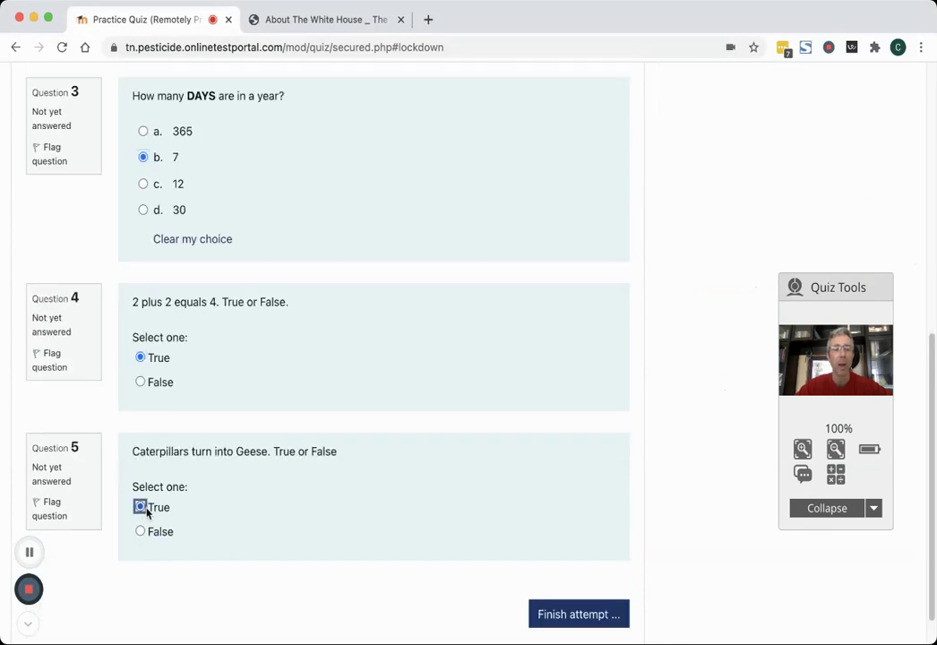
- Finish the quiz attempt and submit all answers from the attempt summary
left_click(578, 614)
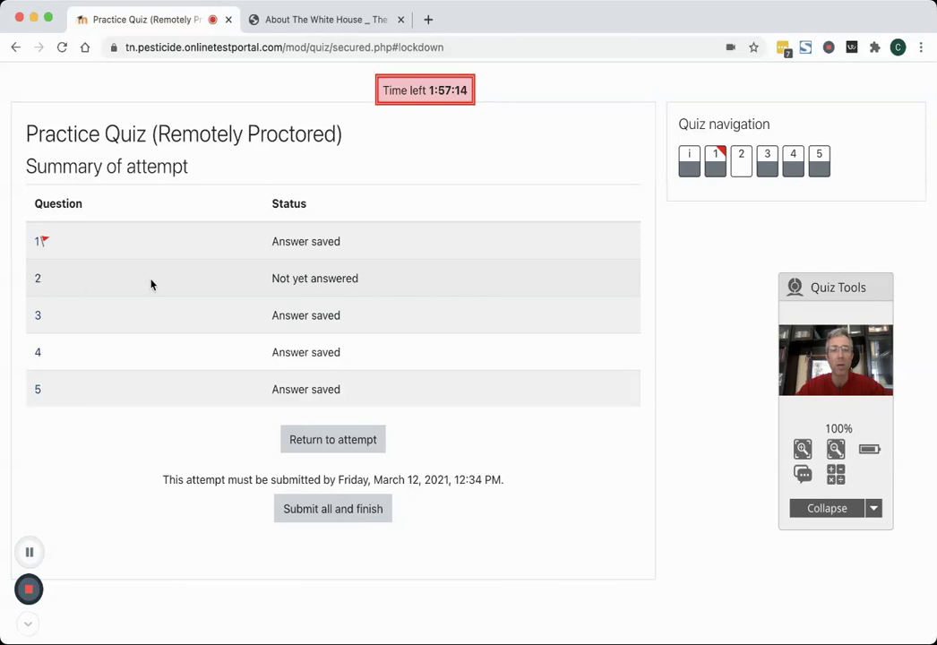
left_click(367, 511)
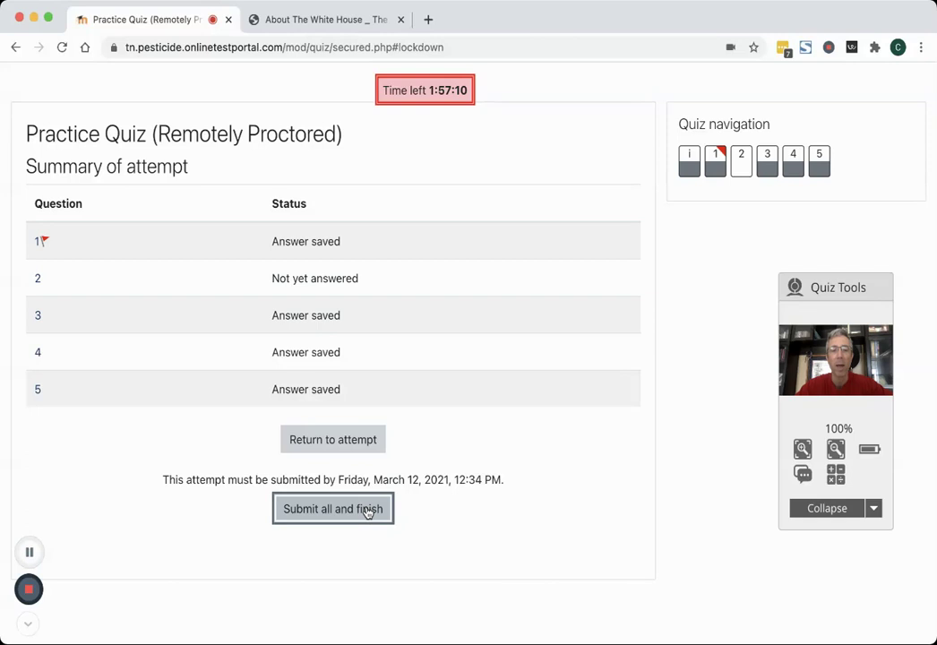